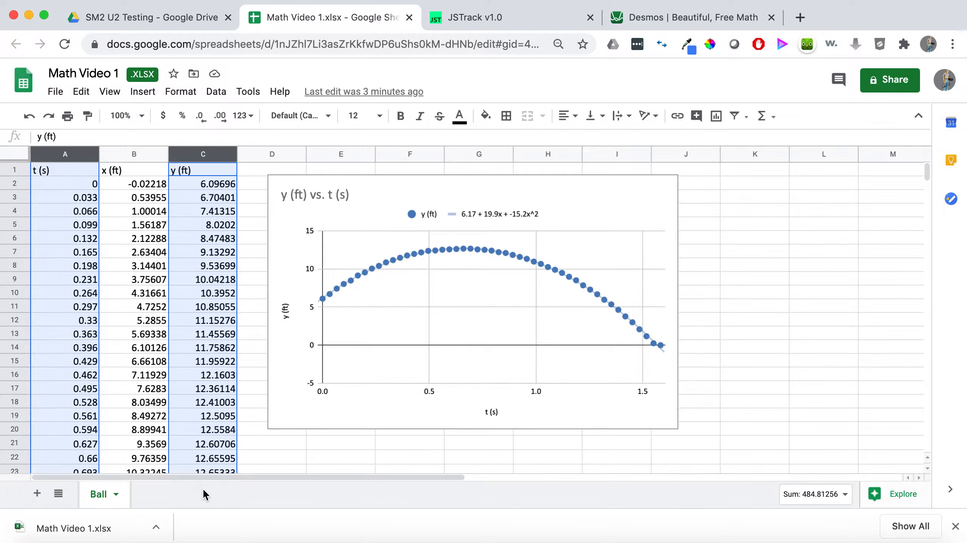
Copy the t and y data columns from the spreadsheet and paste them as a table into the Desmos graphing calculator.
key(cmd+c)
click(687, 16)
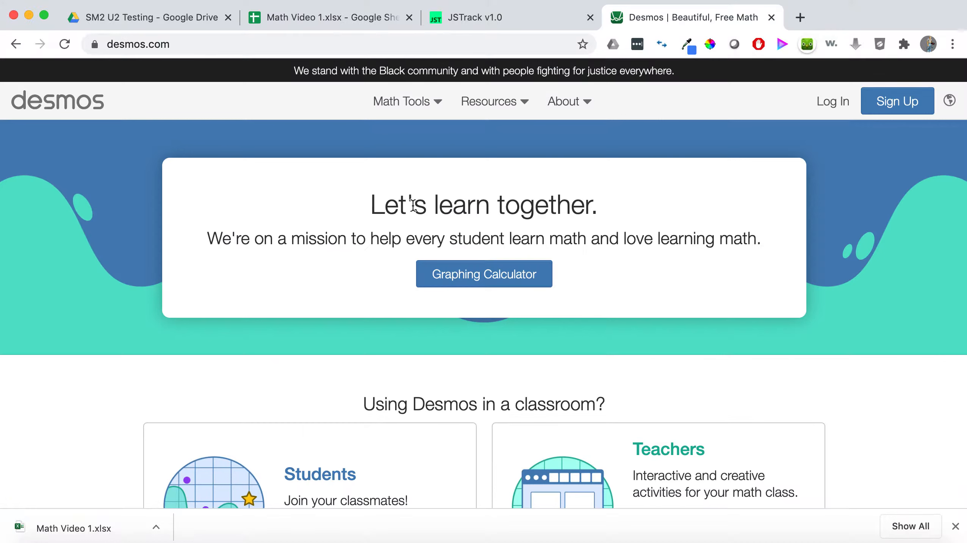
click(470, 281)
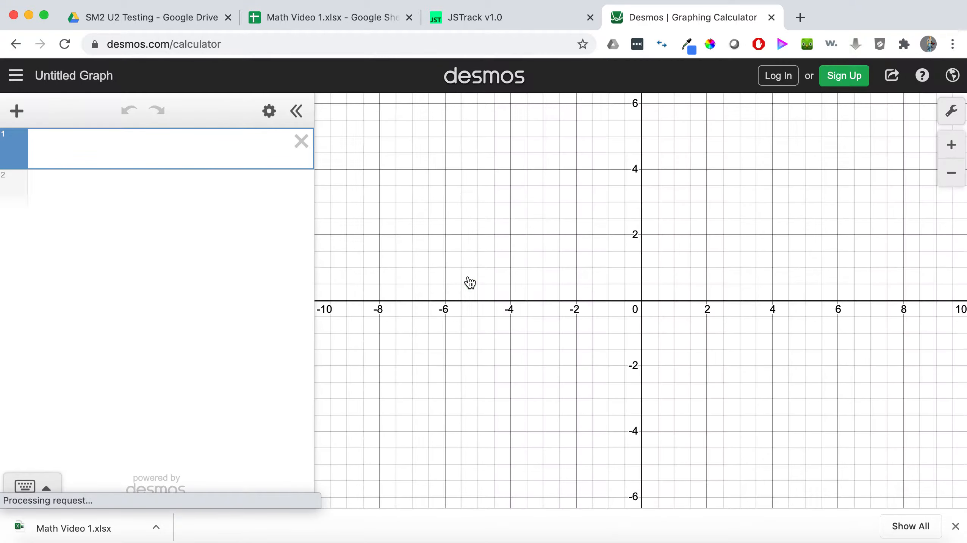
click(126, 151)
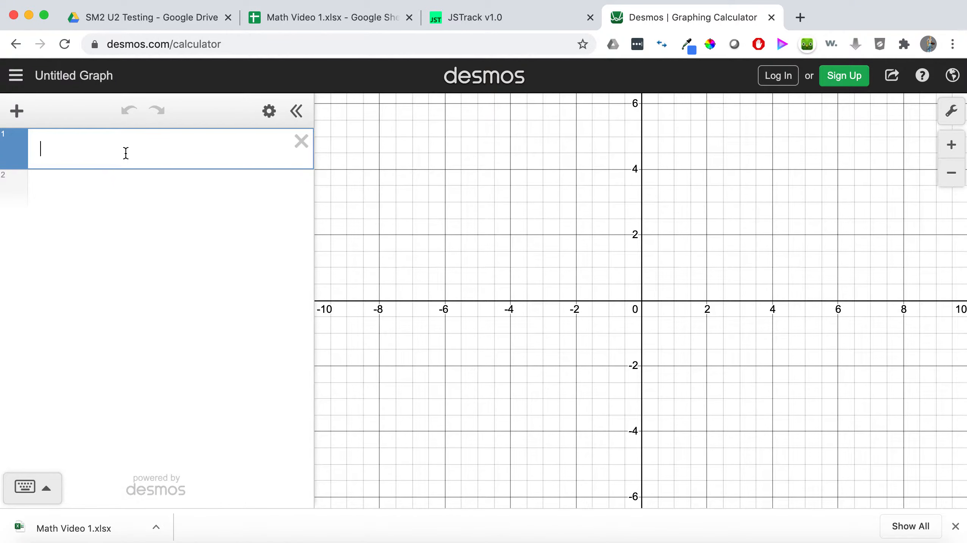
key(super+v)
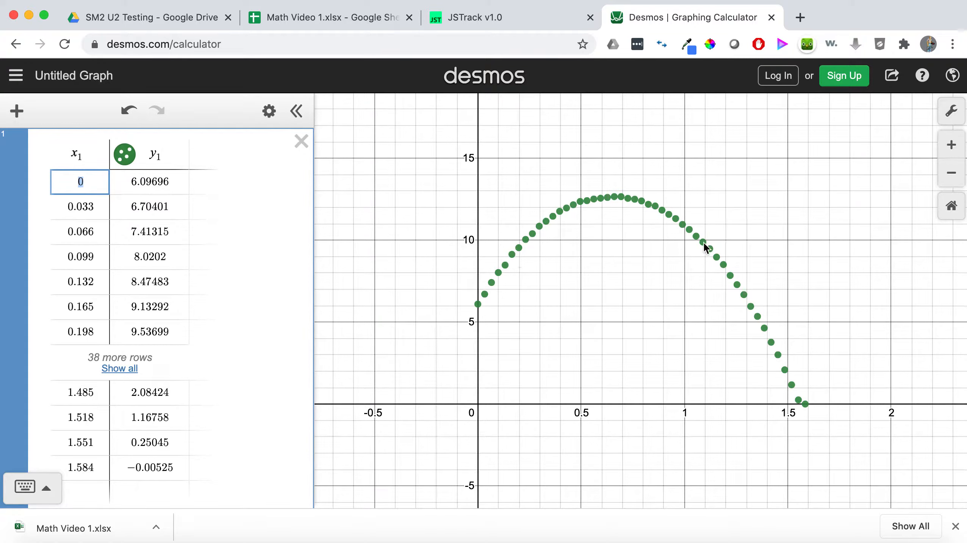
Add the expression y = x^2 below the data table.
scroll(239, 348, down, 4)
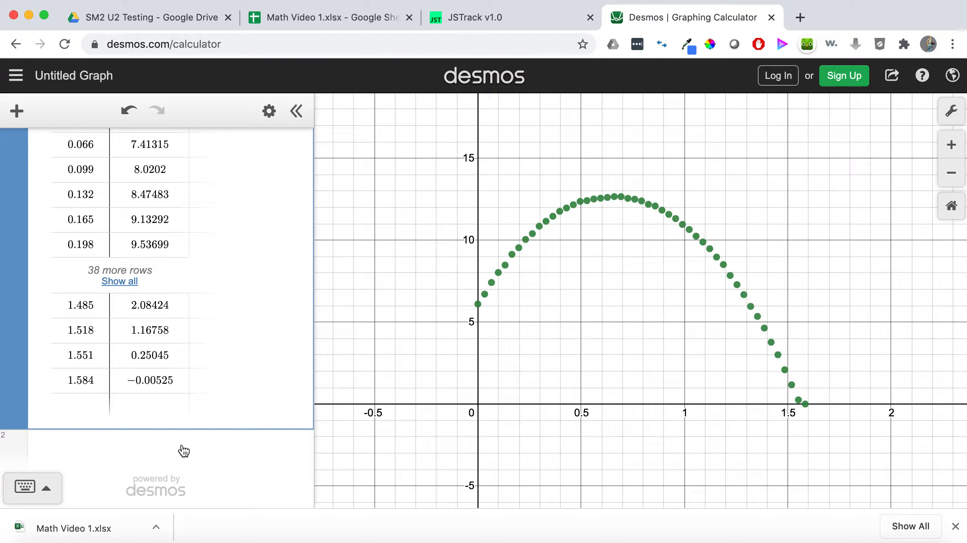
click(146, 454)
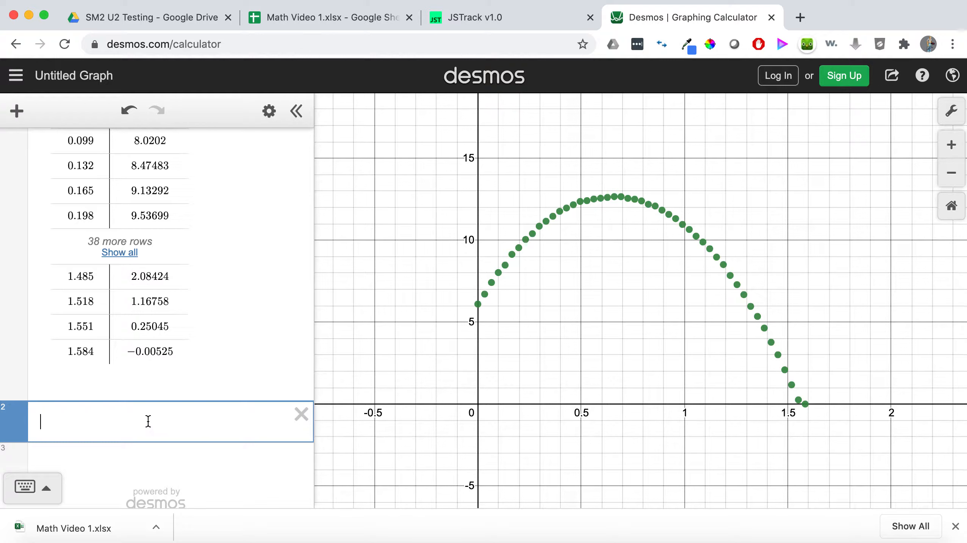
text(y=x)
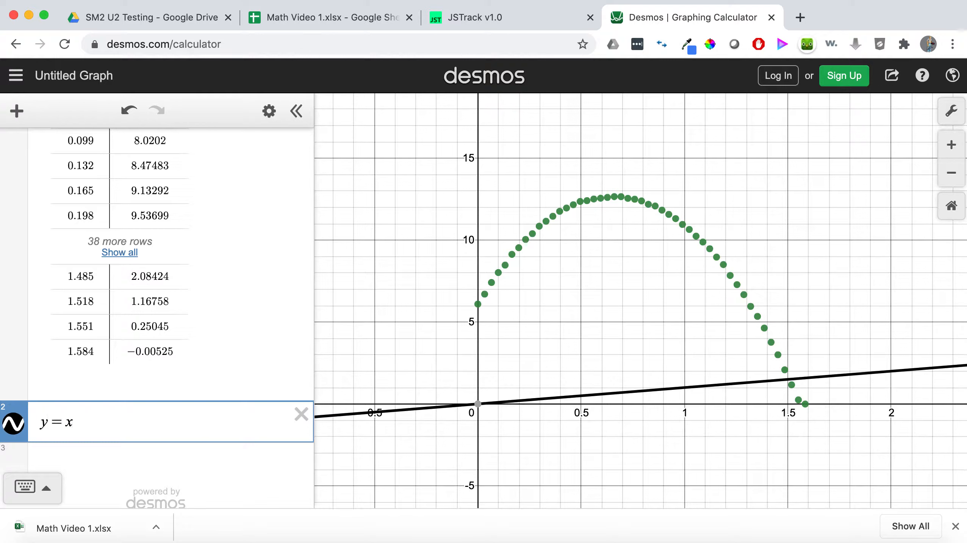
text(^2)
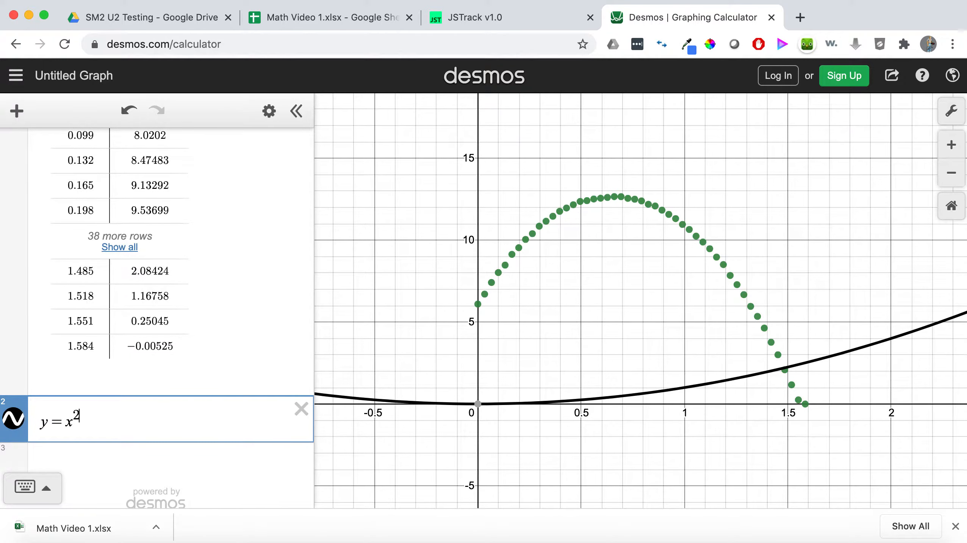
Flip the parabola to open downward by changing the equation to y = −x^2.
key(super+minus)
key(super+minus)
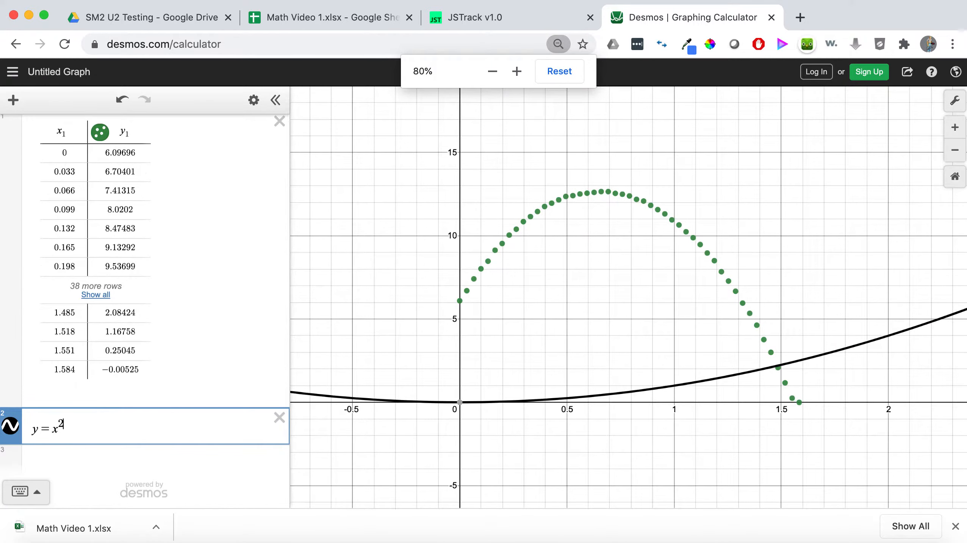
scroll(474, 354, down, 10)
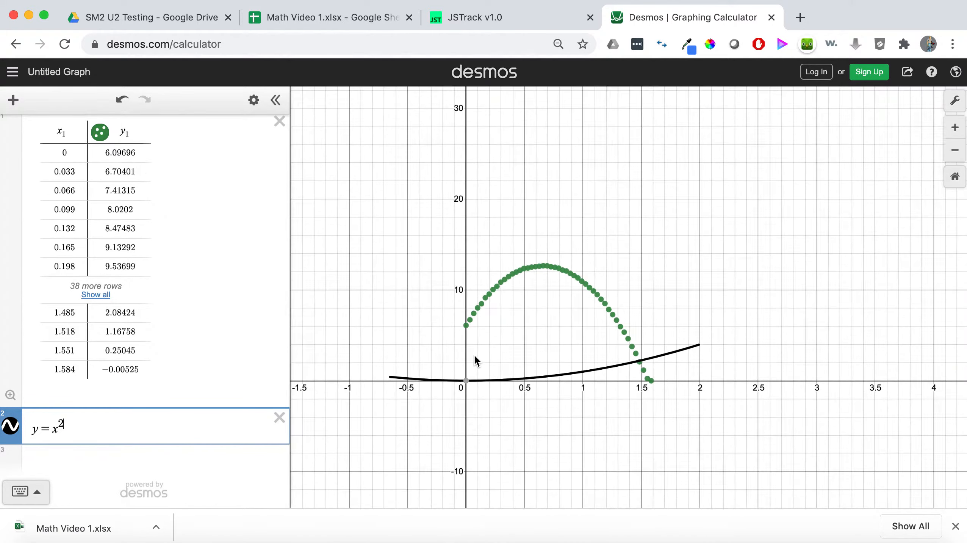
scroll(474, 355, down, 10)
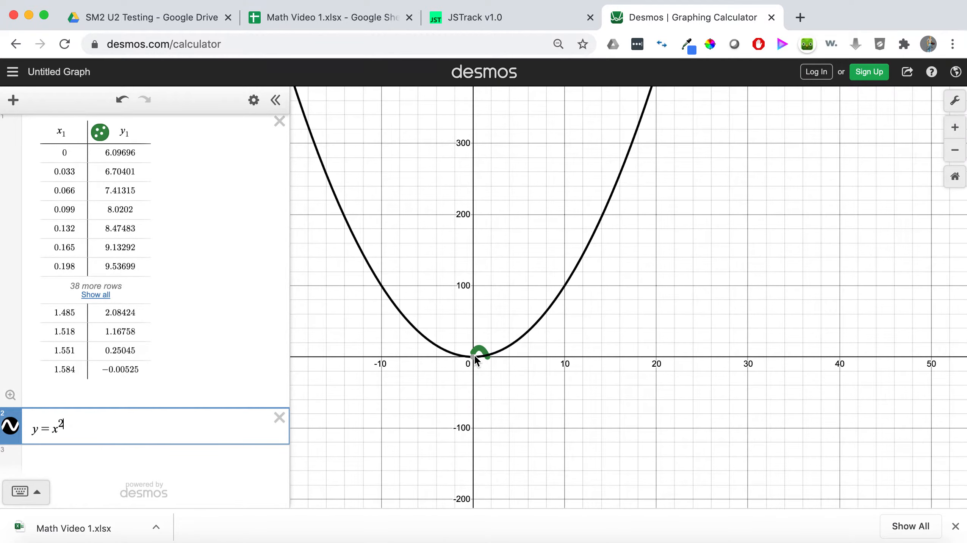
scroll(474, 355, up, 10)
scroll(474, 354, down, 5)
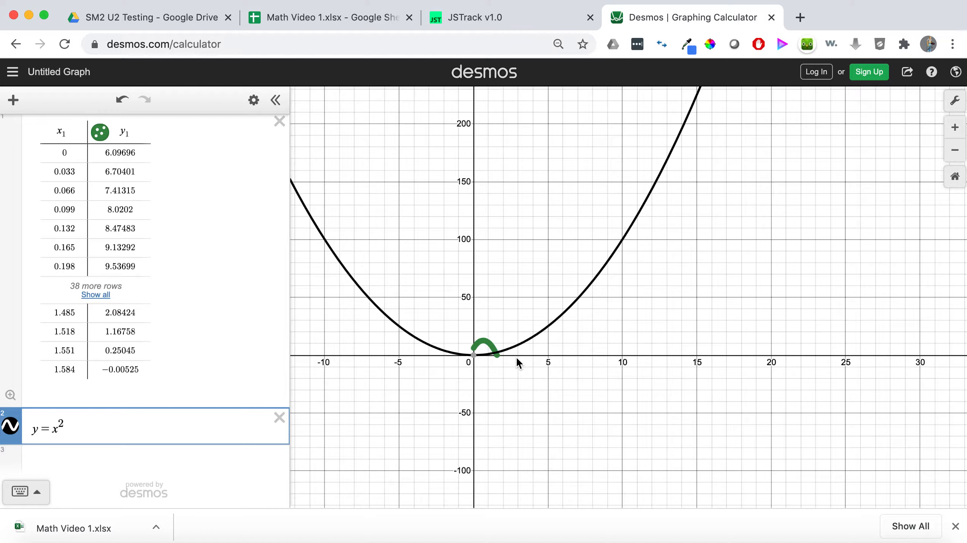
text(-)
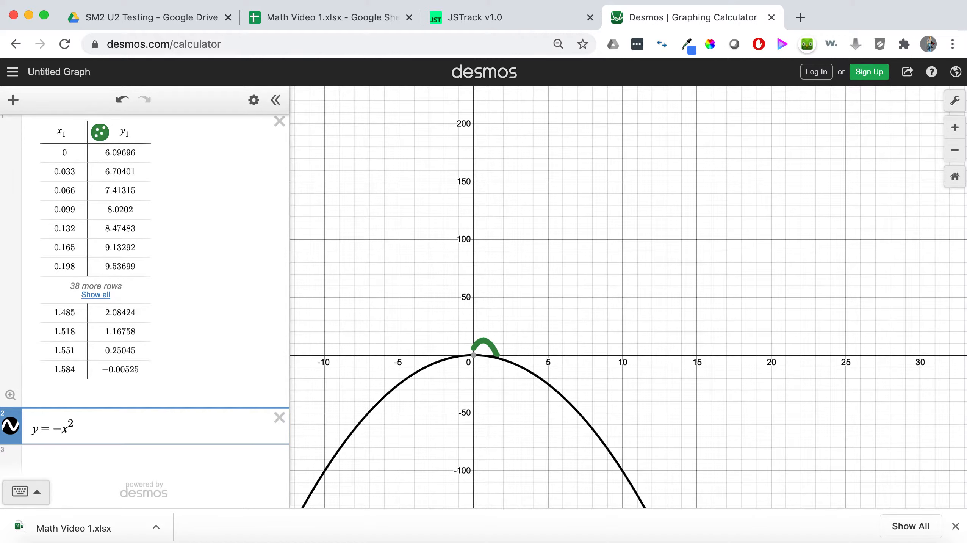
Check the coordinates of the data's peak point and raise the parabola by adding 13 to the equation.
scroll(515, 357, down, 5)
scroll(498, 358, up, 10)
drag(626, 310, 677, 152)
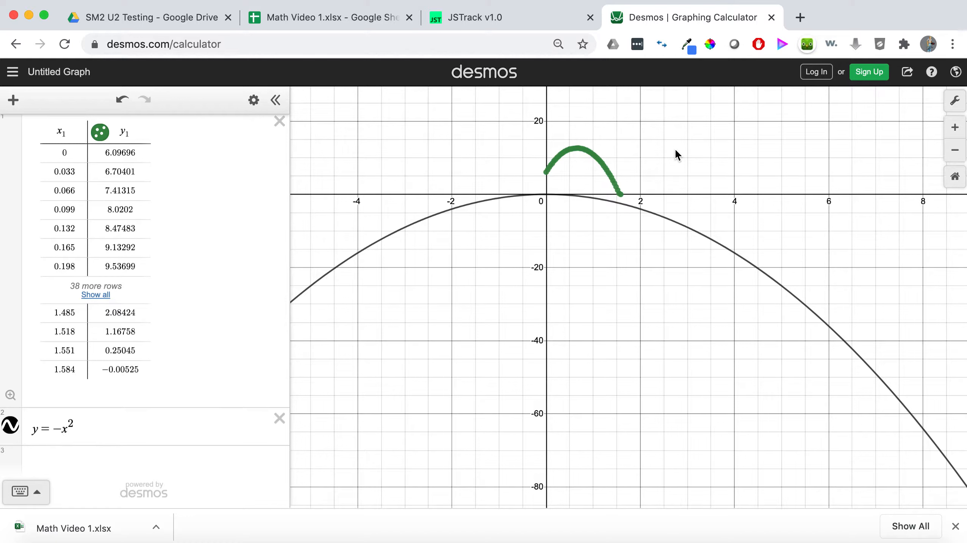
click(579, 147)
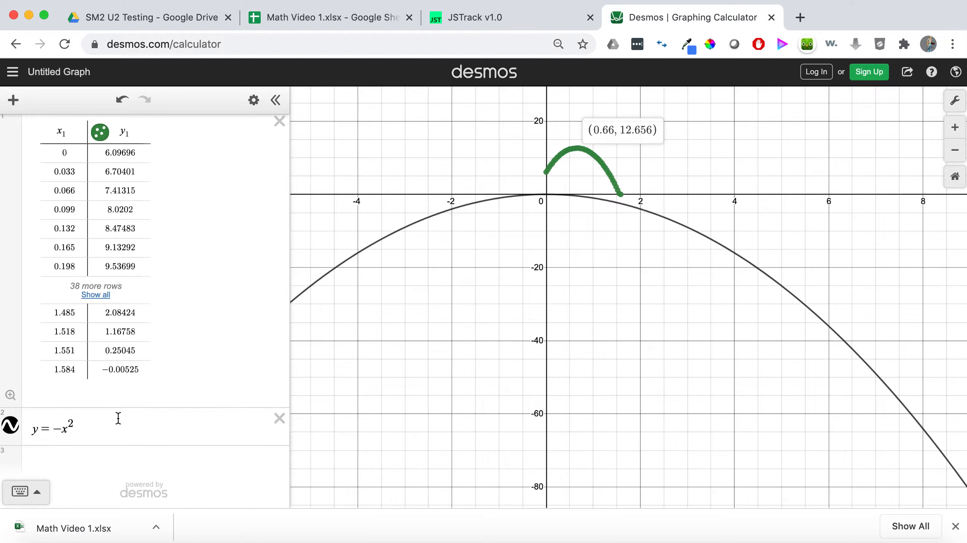
click(98, 433)
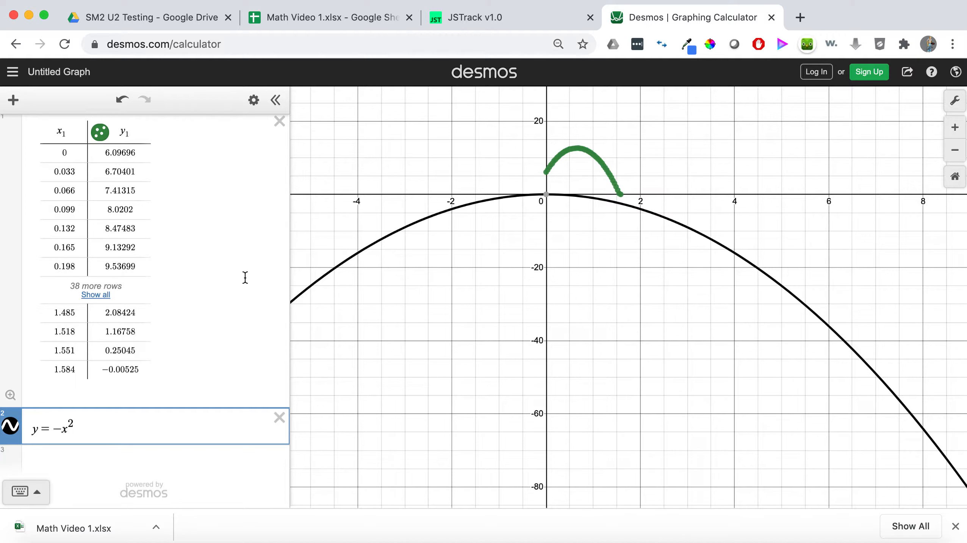
mouse_move(579, 145)
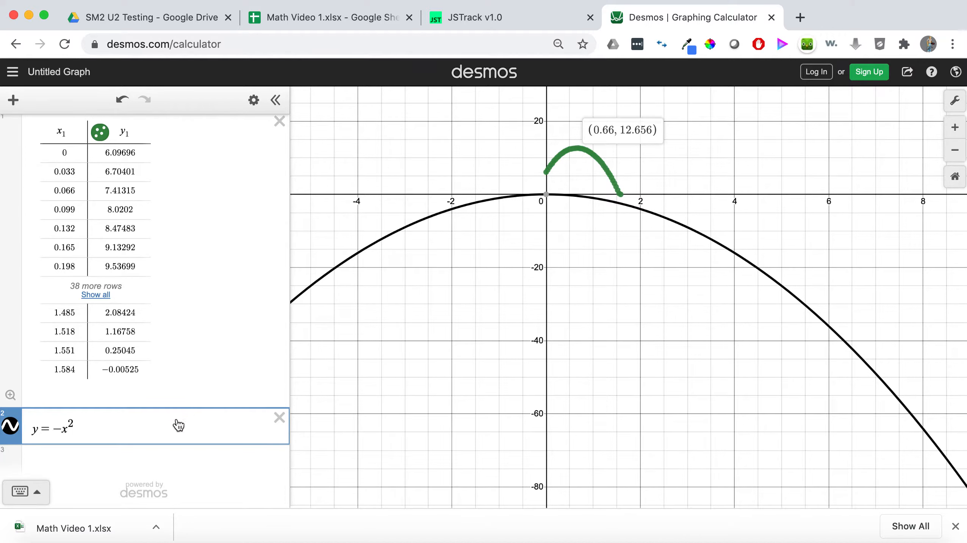
click(141, 431)
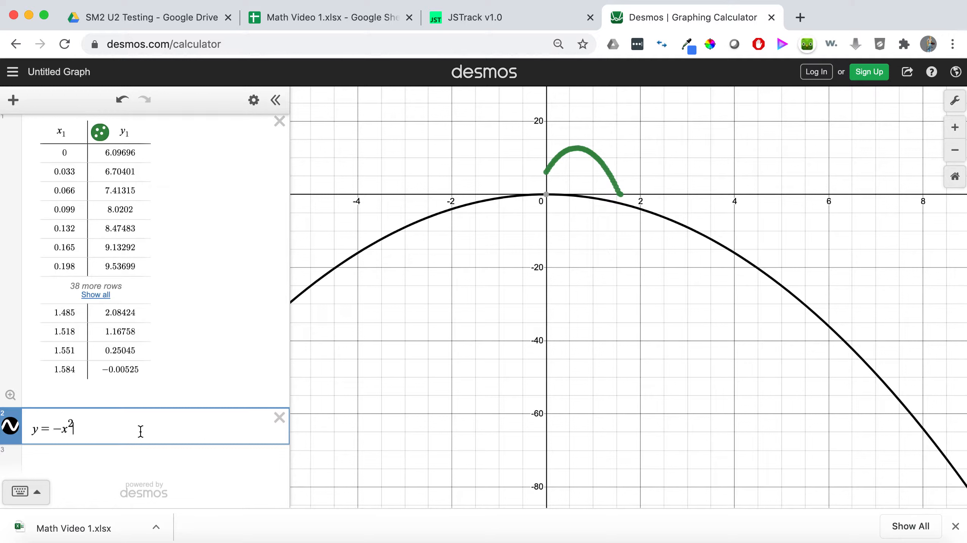
text(+13)
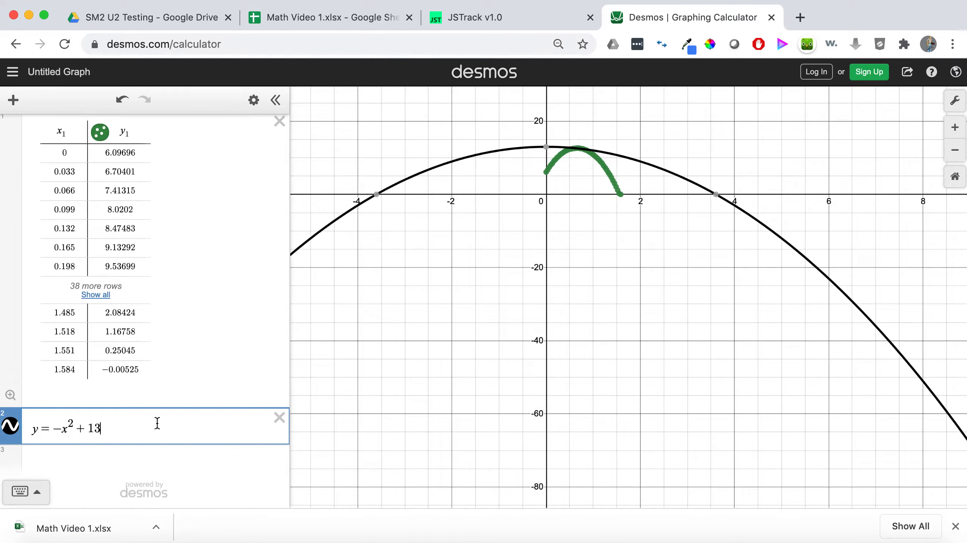
Enclose x in parentheses so the equation reads y = −(x)^2 + 13.
mouse_move(546, 152)
scroll(577, 158, down, 5)
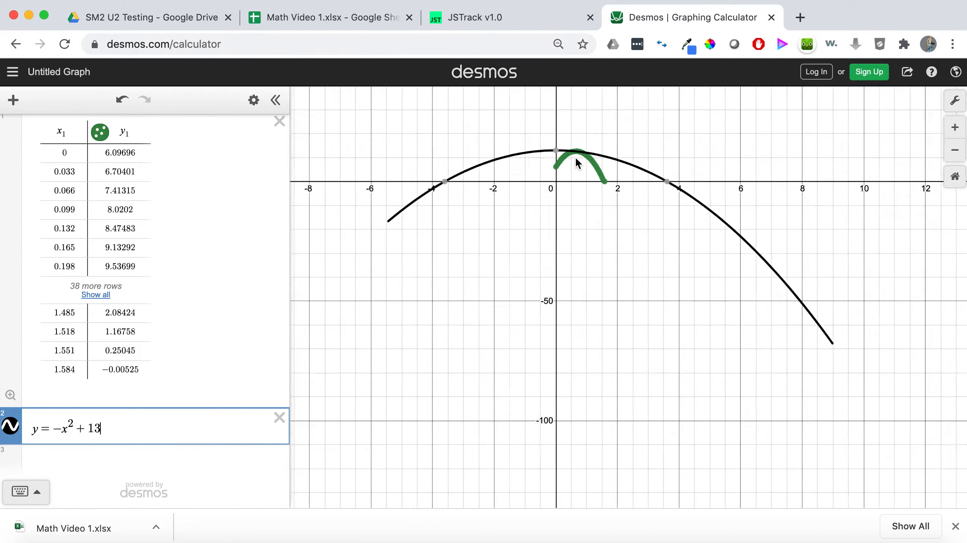
scroll(576, 159, up, 4)
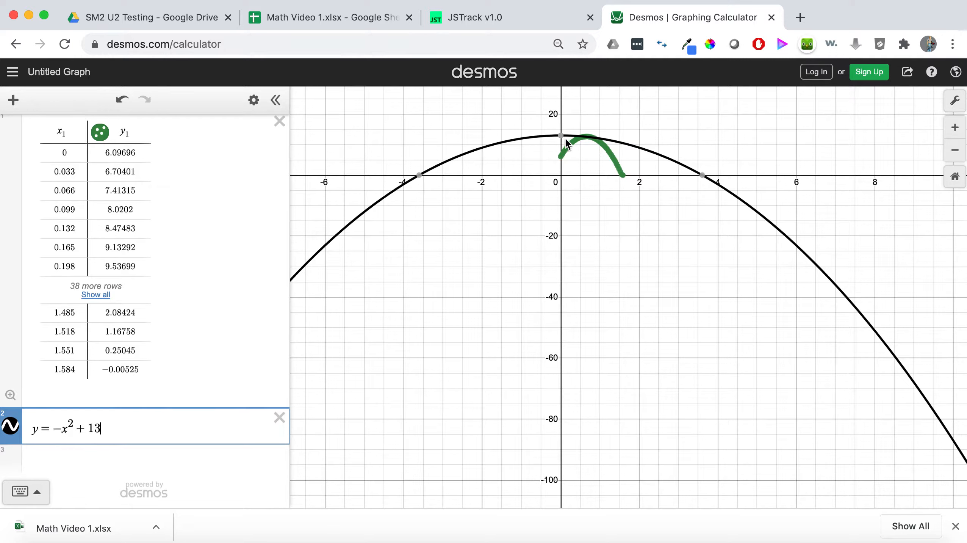
mouse_move(588, 133)
click(66, 430)
key(Left)
text(()
key(Right)
text())
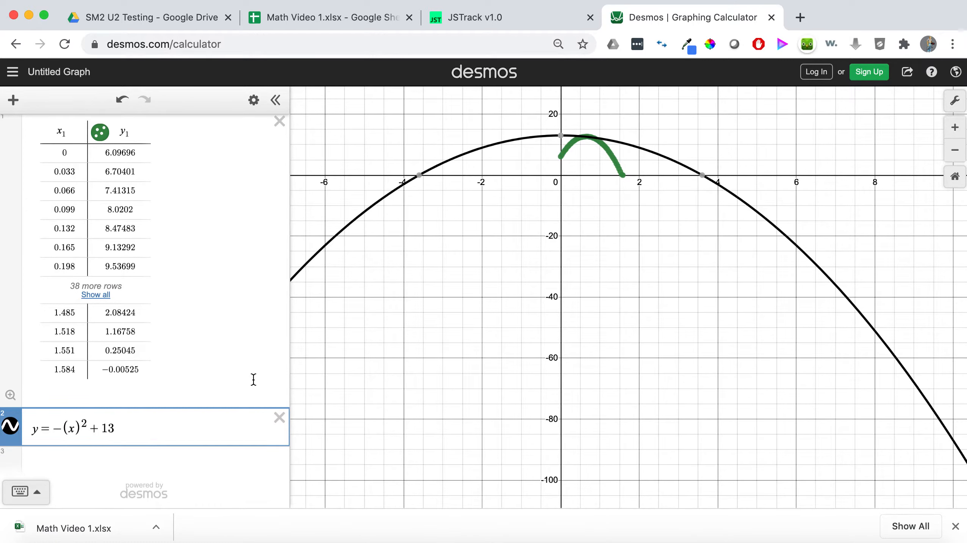
Try + .7 after x inside the parentheses, then replace it with − .7 to shift the parabola horizontally.
text(+)
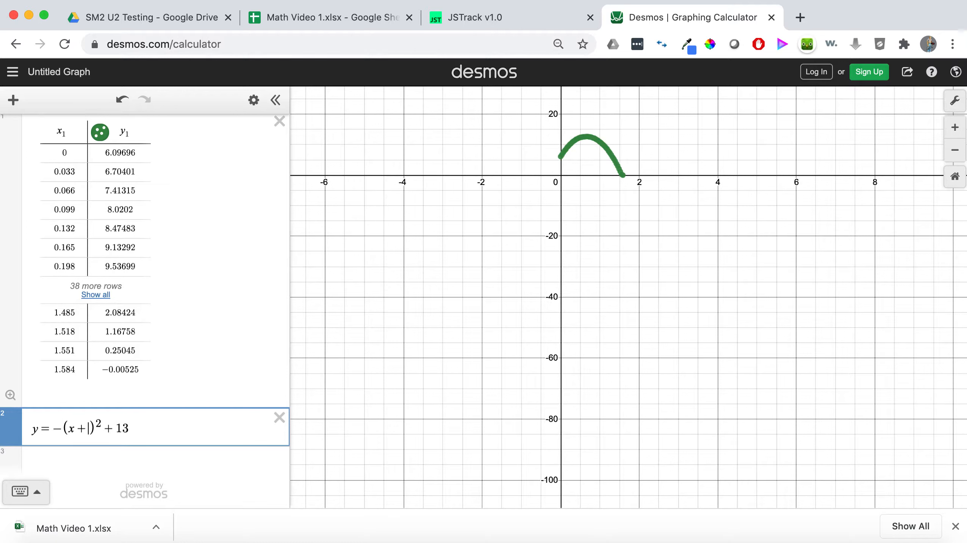
text(.7)
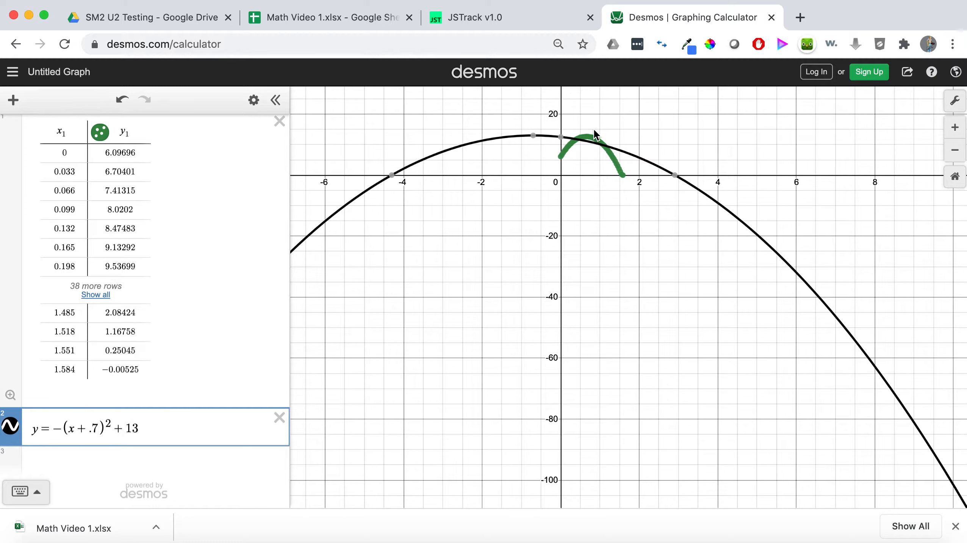
key(Left)
key(Left)
key(Left)
key(BackSpace)
text(-)
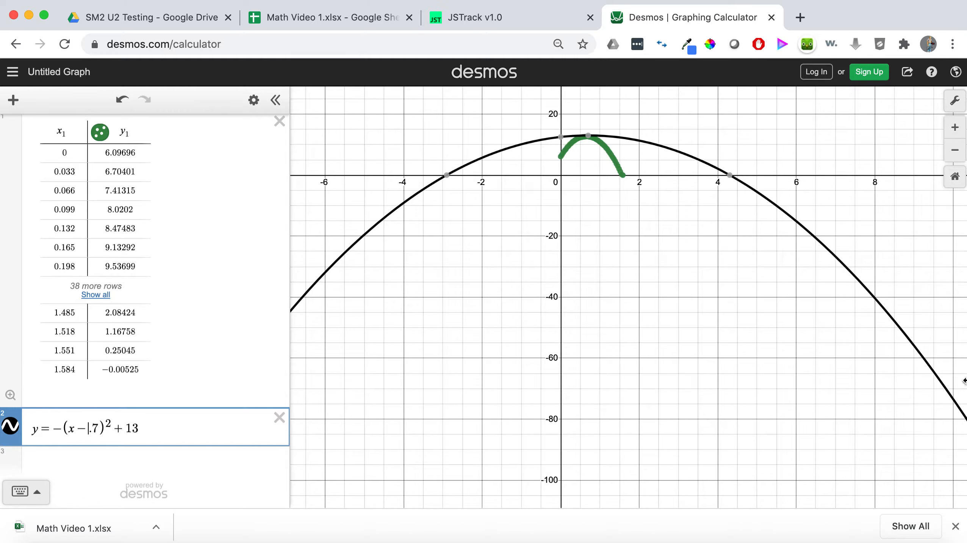
Narrow the parabola by trying leading coefficients of −3, −4, −5 and −10 in the equation.
click(61, 428)
text(3)
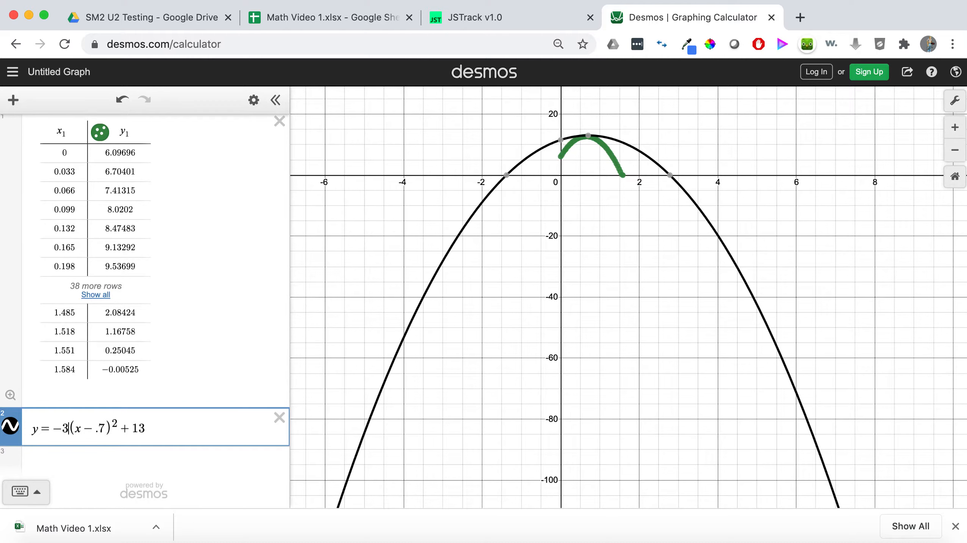
key(BackSpace)
text(4)
key(BackSpace)
text(5)
key(BackSpace)
text(10)
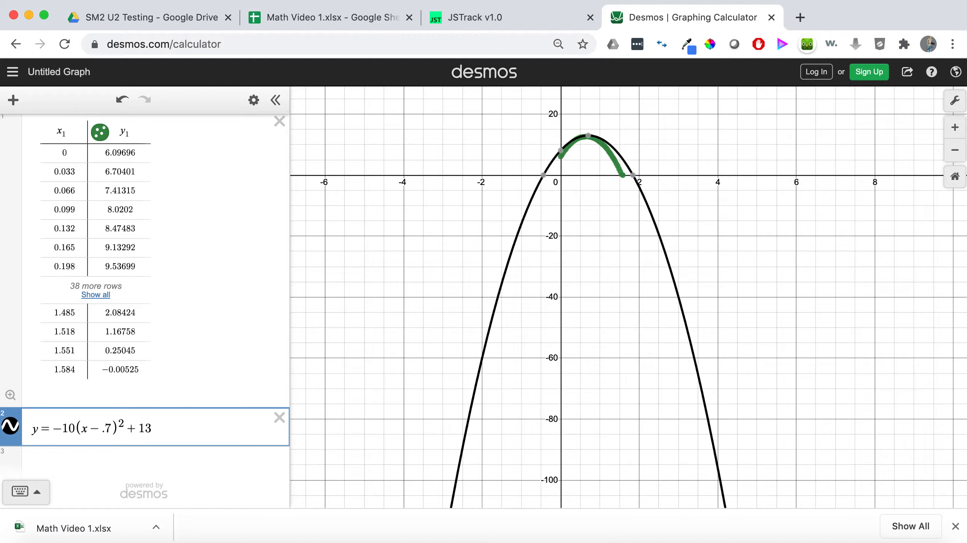
Refine the leading coefficient in unit steps from −11 until it is −15.
key(BackSpace)
text(1)
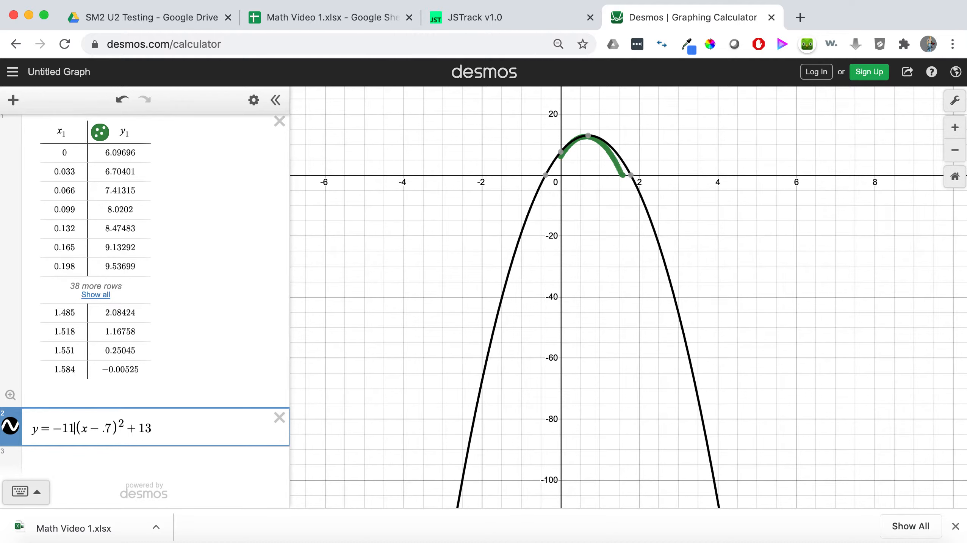
key(BackSpace)
text(2)
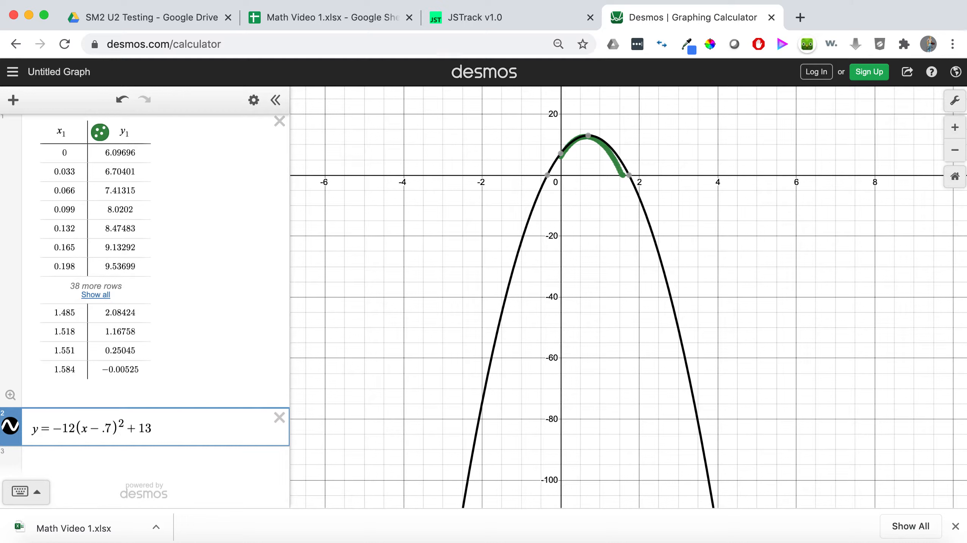
key(BackSpace)
text(3)
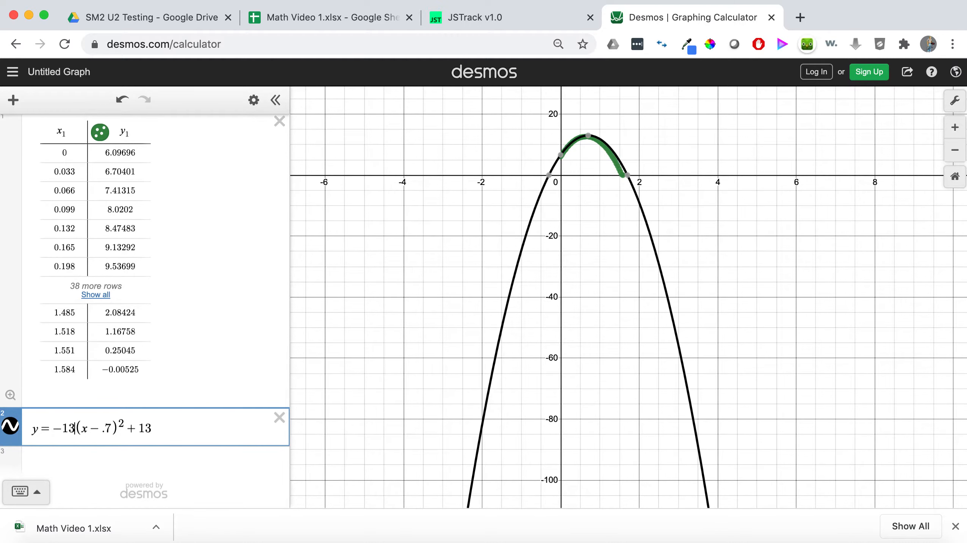
key(BackSpace)
text(4)
key(BackSpace)
text(5)
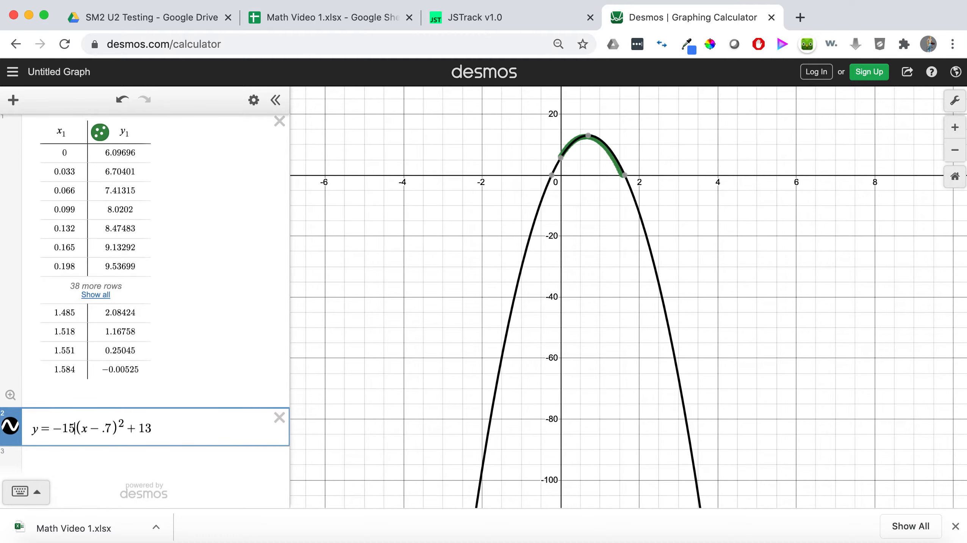
Lower the parabola's vertex by setting the equation's constant term to 12.5.
key(super+equal)
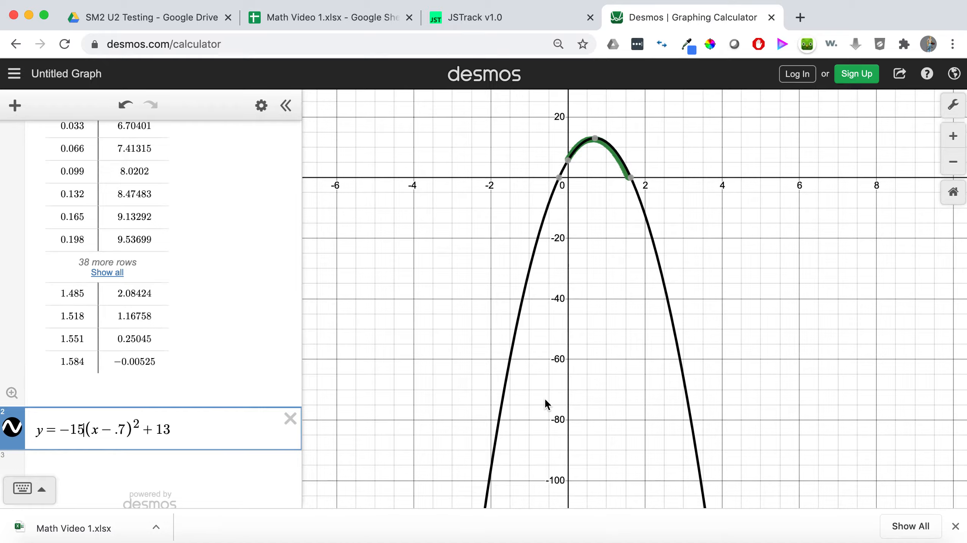
key(super+equal)
scroll(608, 385, up, 3)
scroll(607, 385, down, 10)
scroll(623, 379, up, 15)
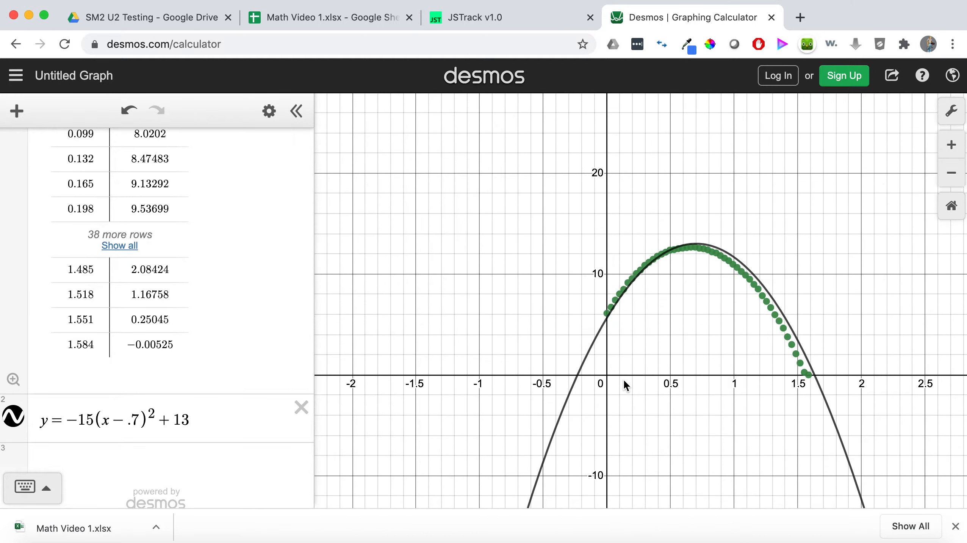
scroll(623, 379, up, 3)
drag(695, 289, 578, 274)
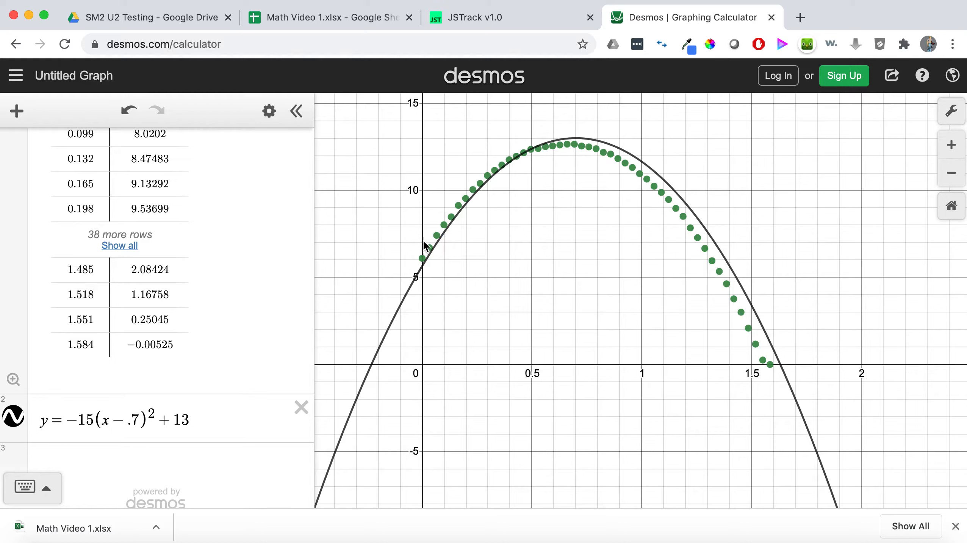
click(190, 419)
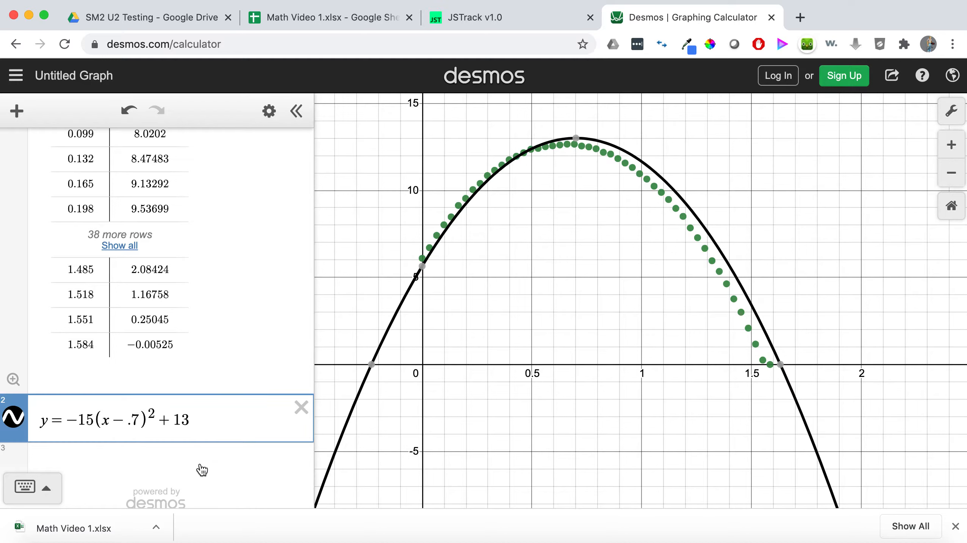
key(BackSpace)
text(2.5)
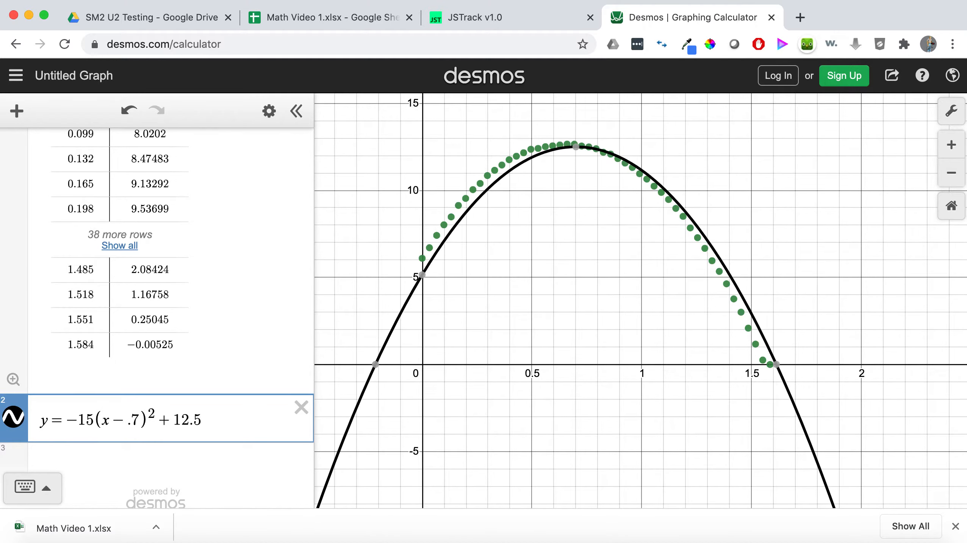
Change the horizontal shift inside the parentheses to .6, and refine it to .65.
click(142, 427)
key(BackSpace)
text(6)
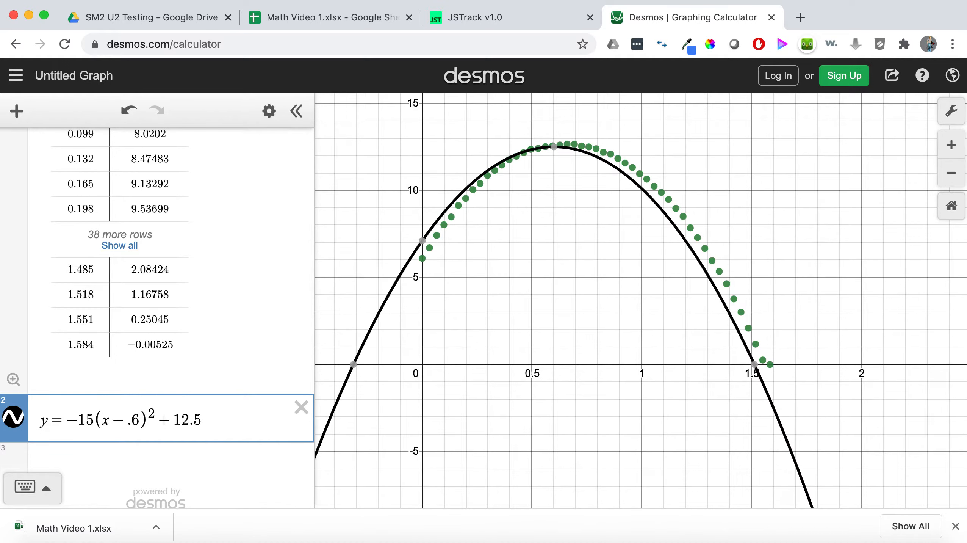
text(5)
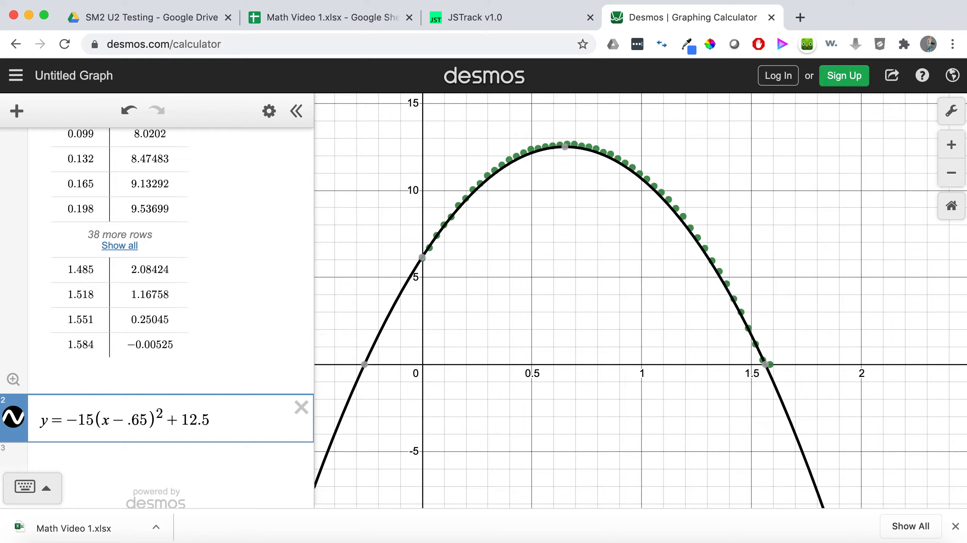
Set the constant term at the end of the equation to 12.6.
key(Right)
key(Right)
key(Right)
key(Right)
key(Right)
key(Right)
key(Right)
key(Right)
key(Right)
key(BackSpace)
text(6)
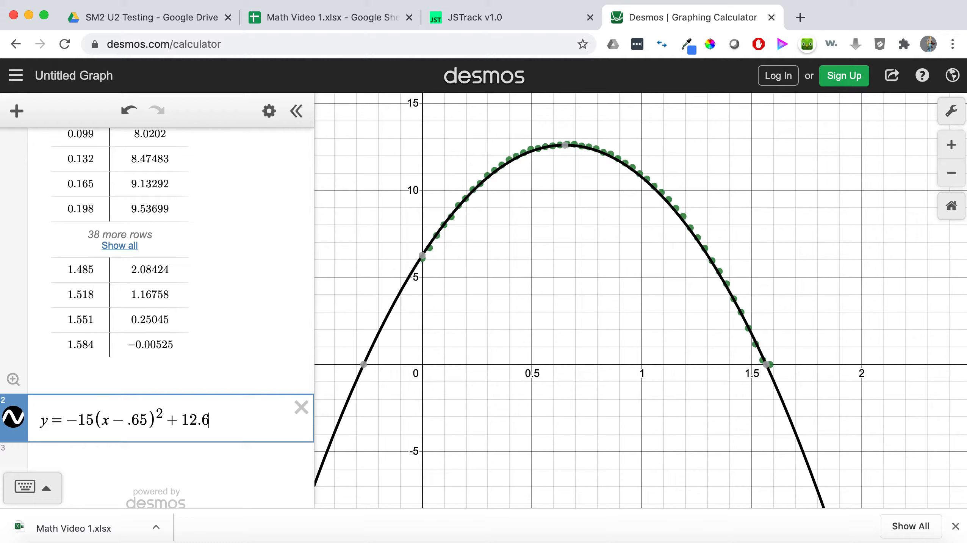
Try .66 as the horizontal shift inside the parentheses.
click(163, 418)
click(147, 418)
key(BackSpace)
text(6)
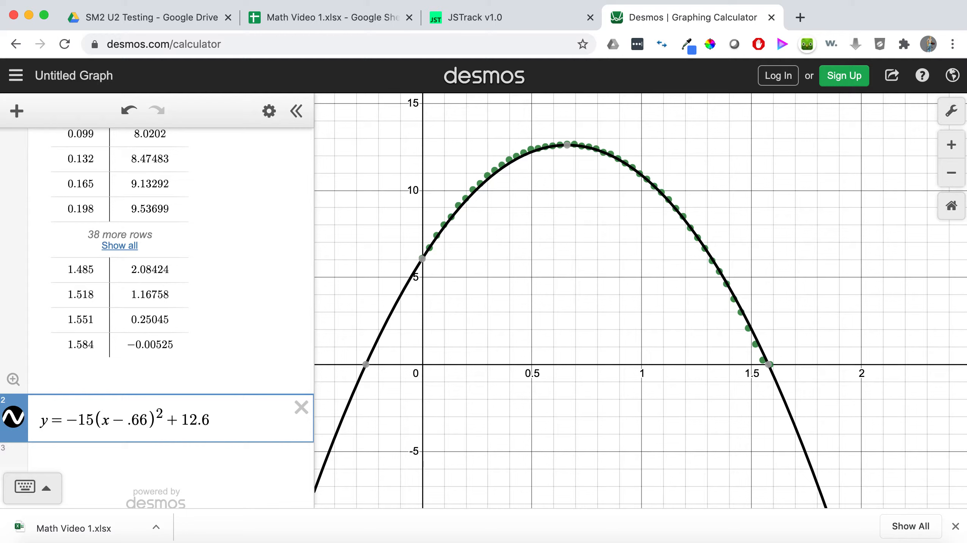
Raise the vertex slightly by setting the constant term to 12.7.
key(Right)
key(Right)
key(Right)
key(Right)
key(Right)
key(Right)
key(BackSpace)
text(7)
Set the horizontal shift inside the parentheses back to .65.
key(Left)
key(Left)
key(Left)
key(Left)
key(Left)
key(Left)
key(BackSpace)
text(5)
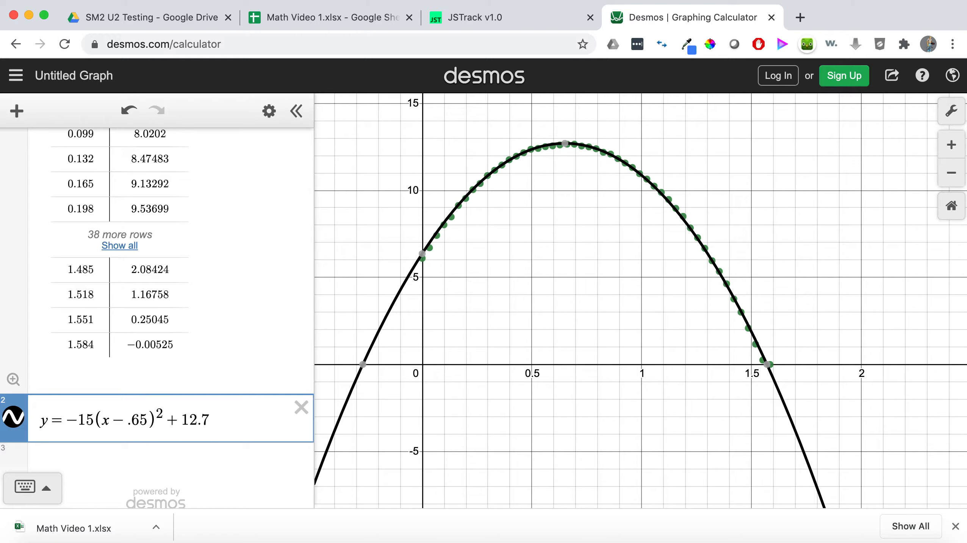
Try copying the fitted equation into cell E21 of the Math Video 1 spreadsheet in Google Sheets, then remove the pasted text.
click(228, 419)
drag(227, 418, 12, 431)
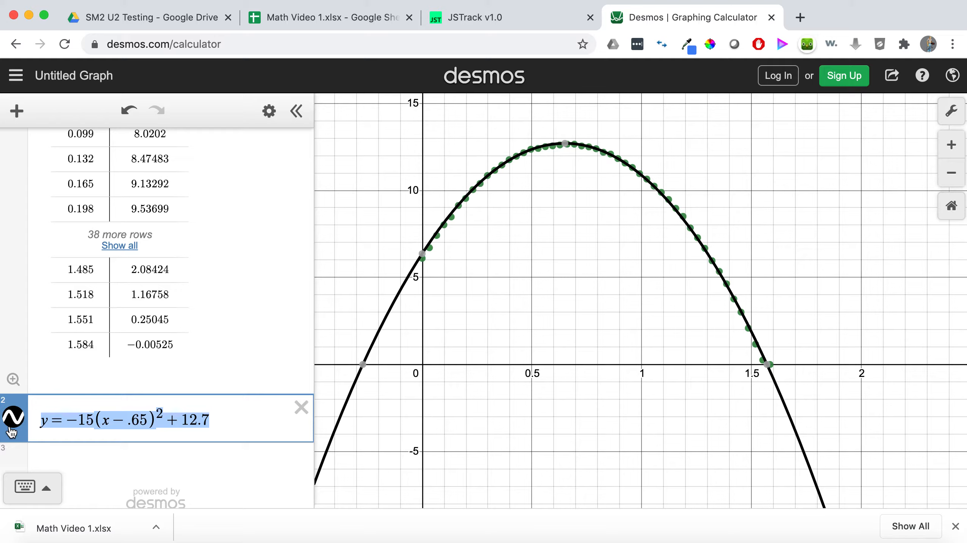
click(354, 22)
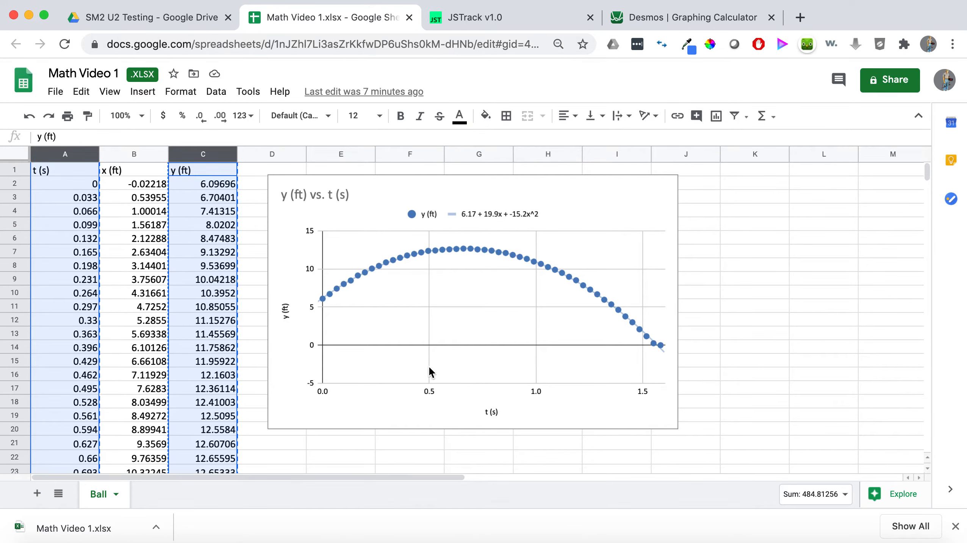
click(360, 443)
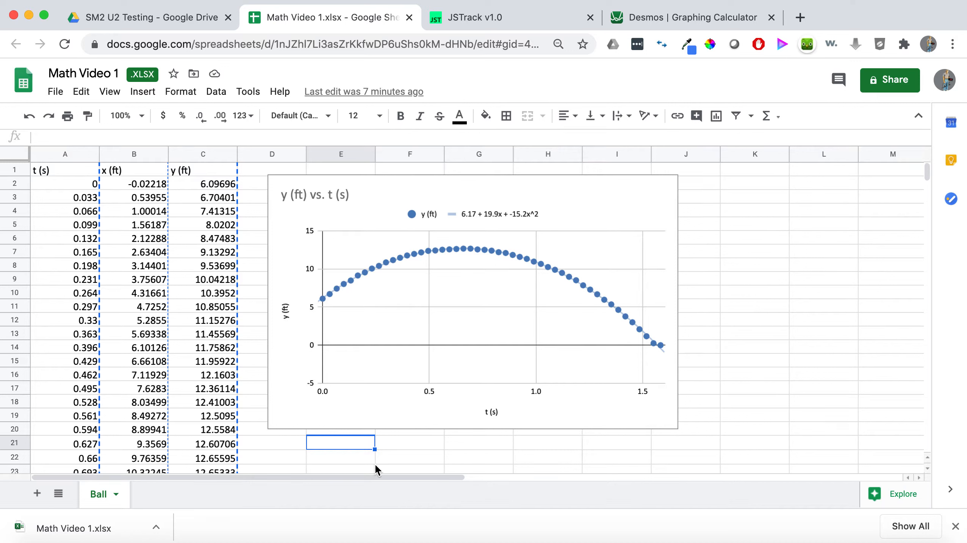
double_click(351, 441)
text(y=-15\left(x-.65\right)^{2}+12.7)
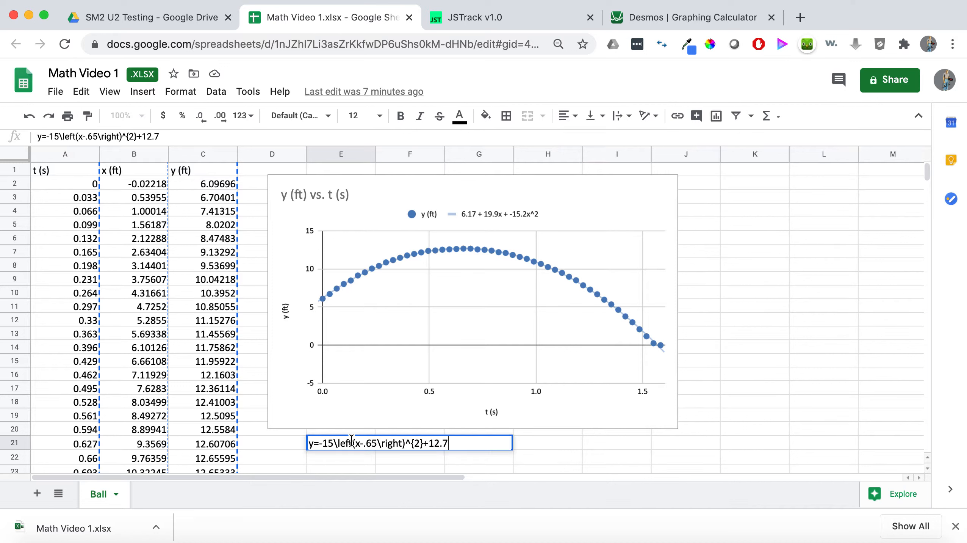
key(super+a)
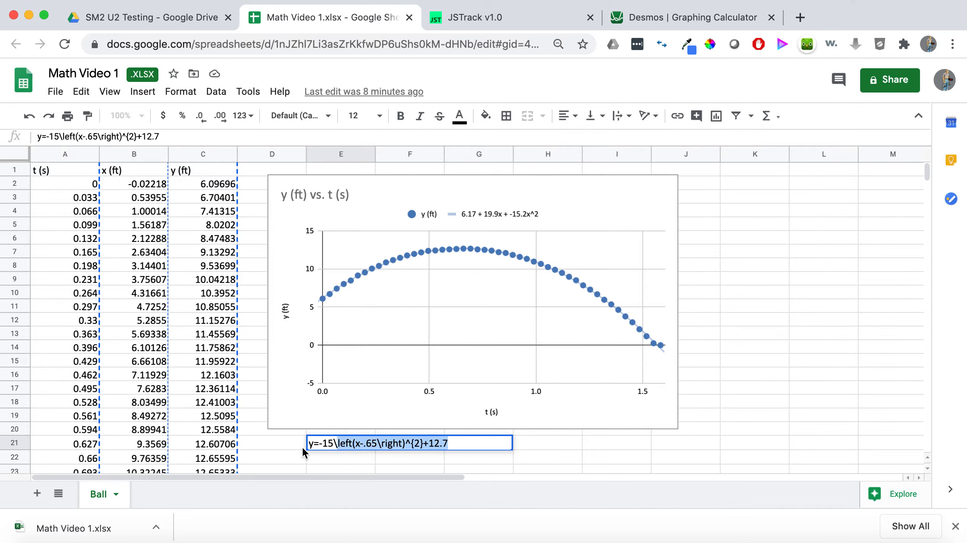
key(super+x)
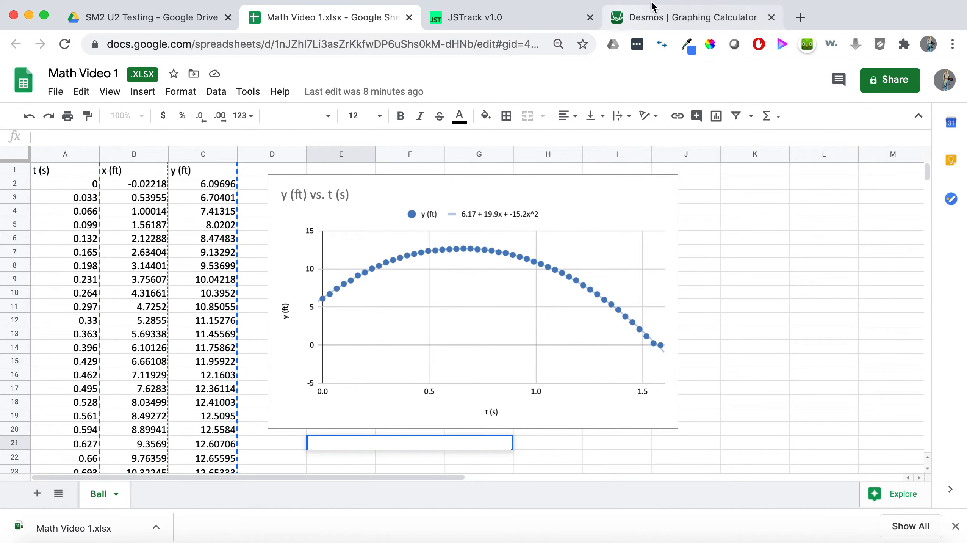
Move the Desmos calculator into its own browser window and arrange it beside the Math Video 1 spreadsheet.
click(674, 19)
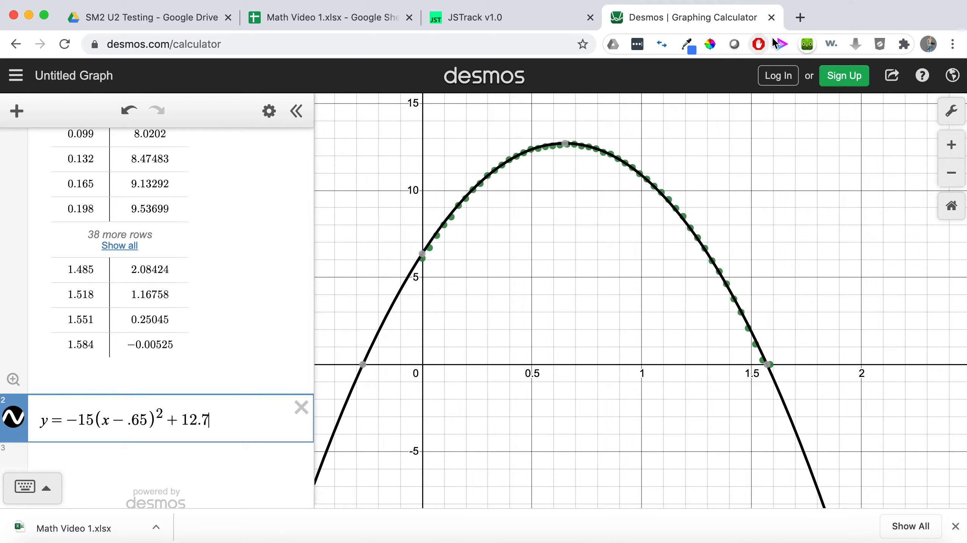
drag(718, 19, 787, 60)
drag(434, 55, 936, 21)
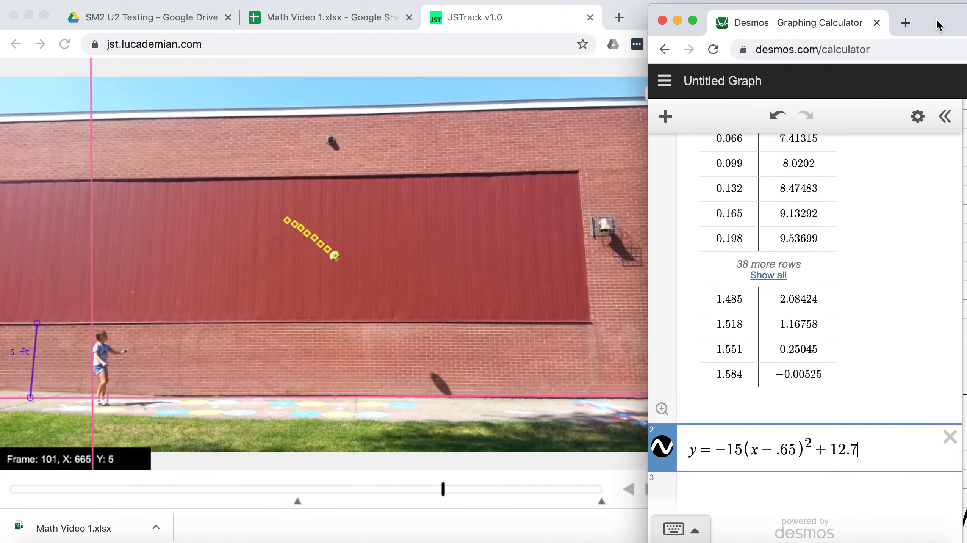
click(324, 24)
drag(798, 230, 671, 228)
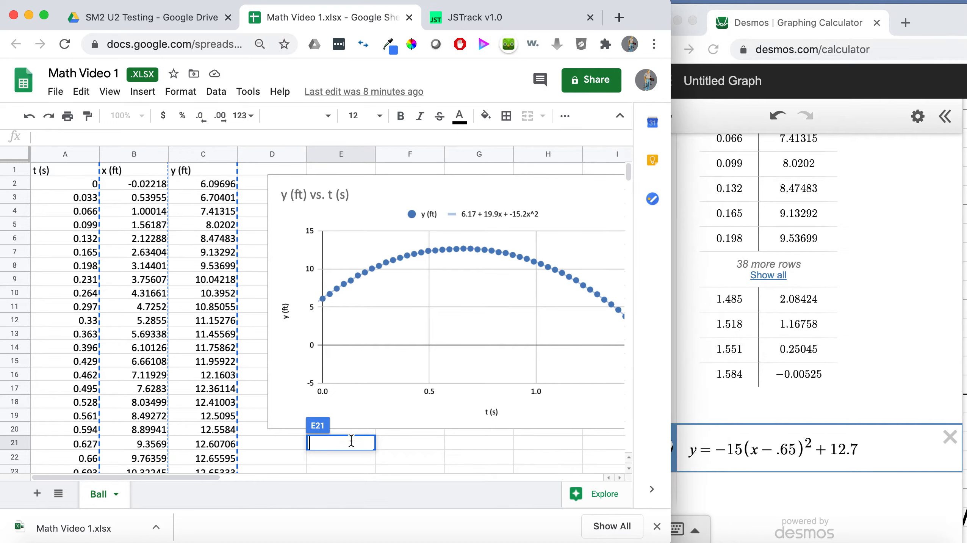
Enter the fitted equation as text in cell E21 below the chart: y=-15(x-.65)^2+12.7.
text(y=-15(x-.)
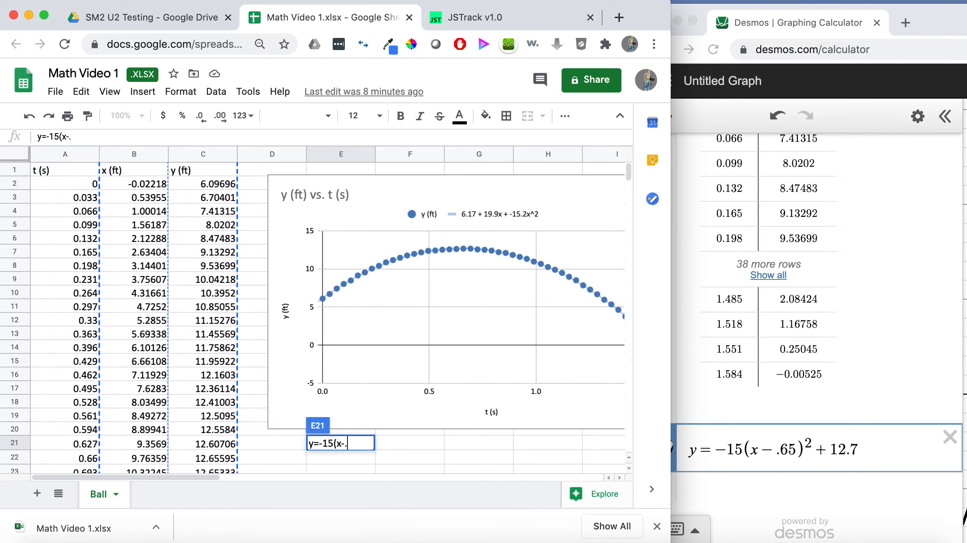
text(65)^2+12.7)
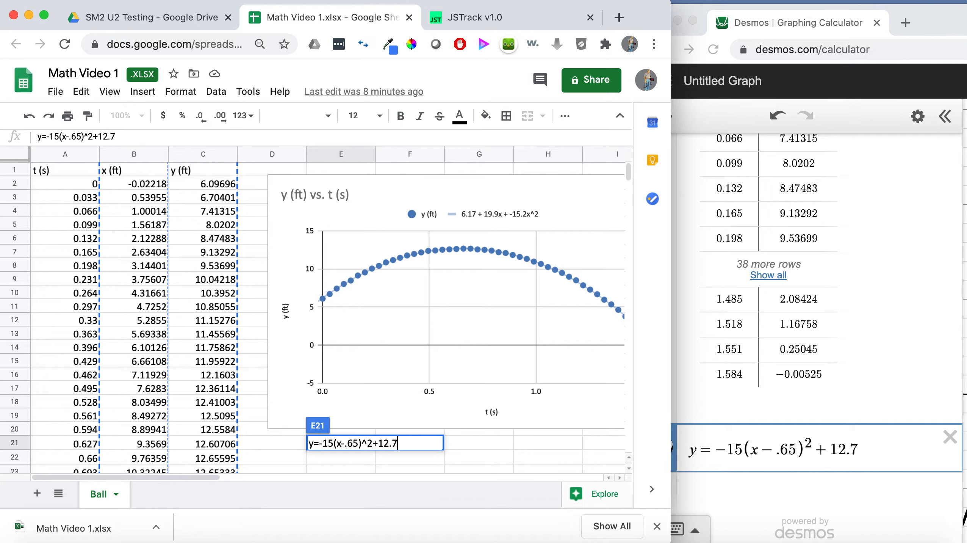
key(Return)
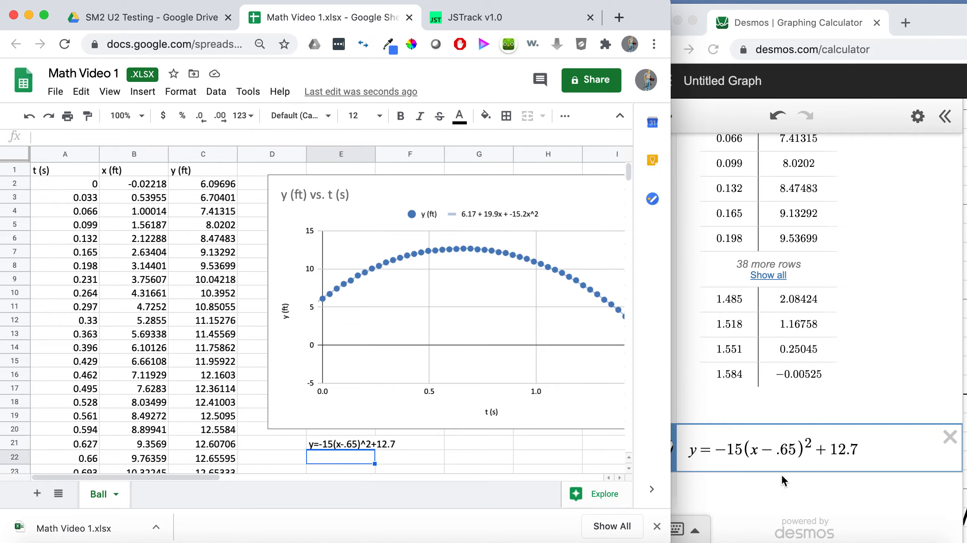
Add the spreadsheet's trendline equation to Desmos as a new expression: 6.17 + 19.9x − 15.2x^2.
click(752, 490)
click(736, 493)
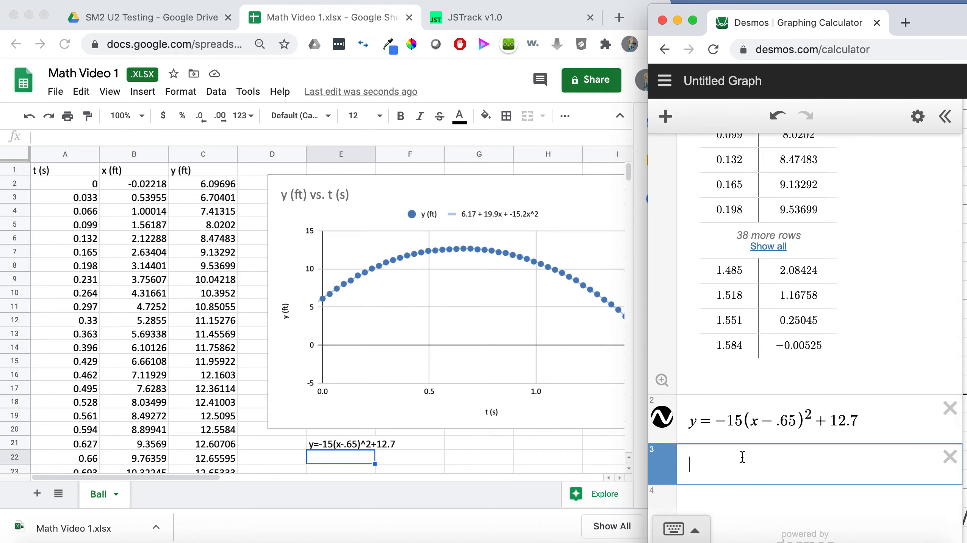
text(6.17 )
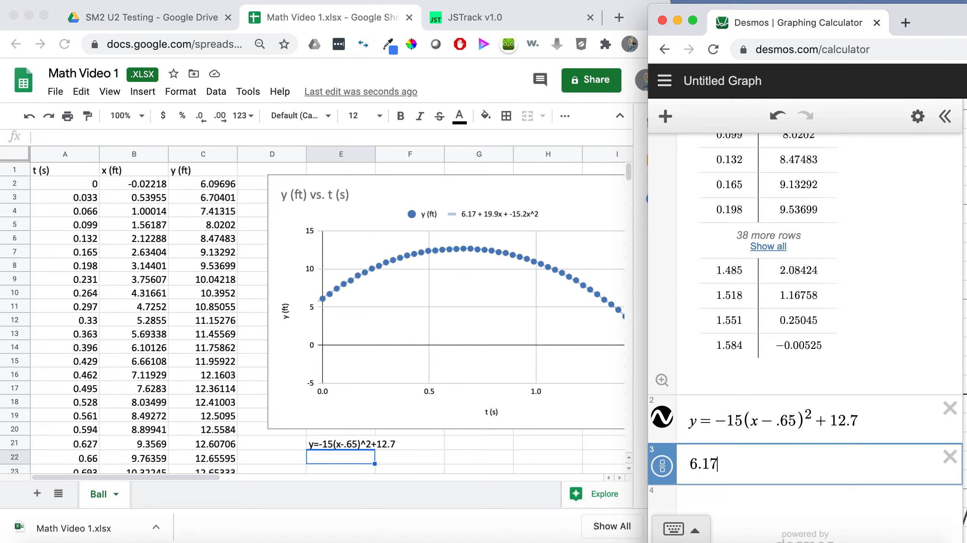
text(+ 19.)
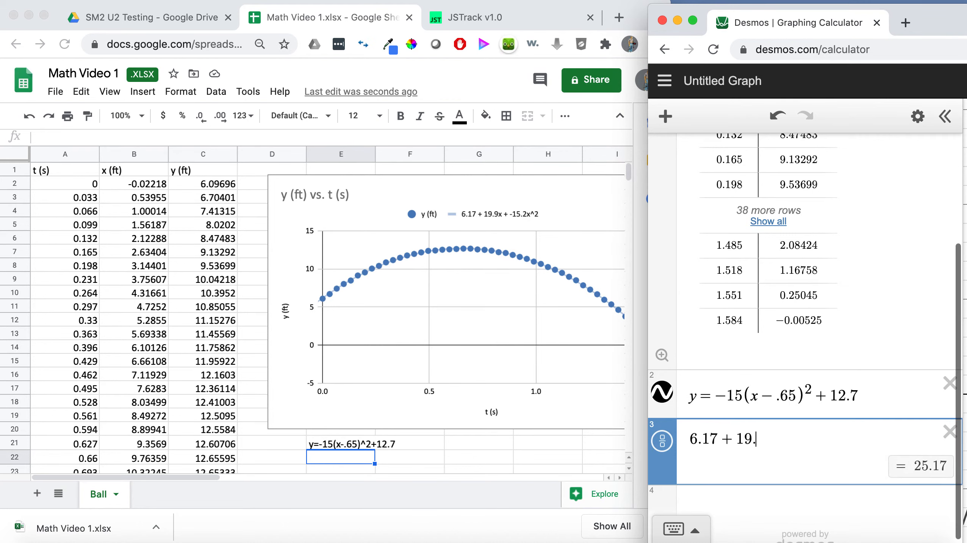
text(9x)
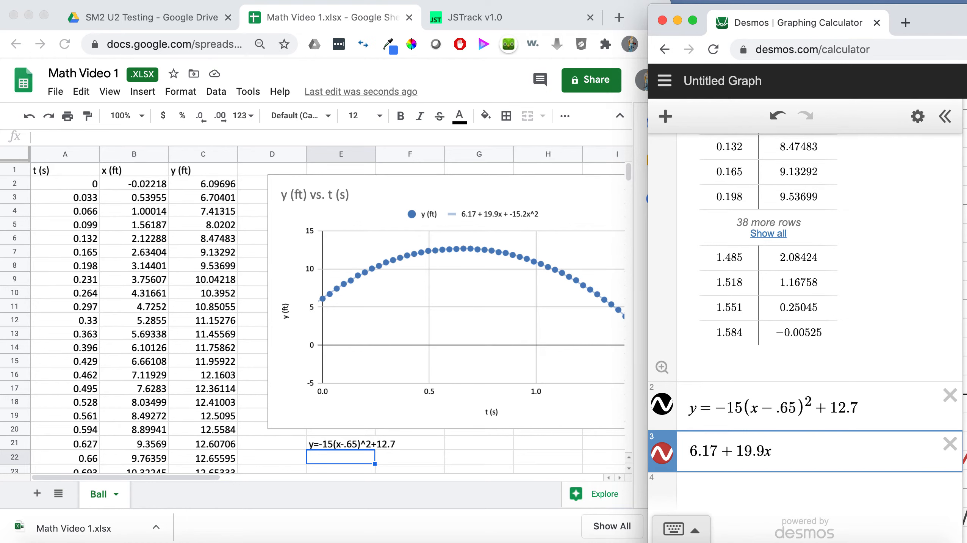
text(- 15.2x^2)
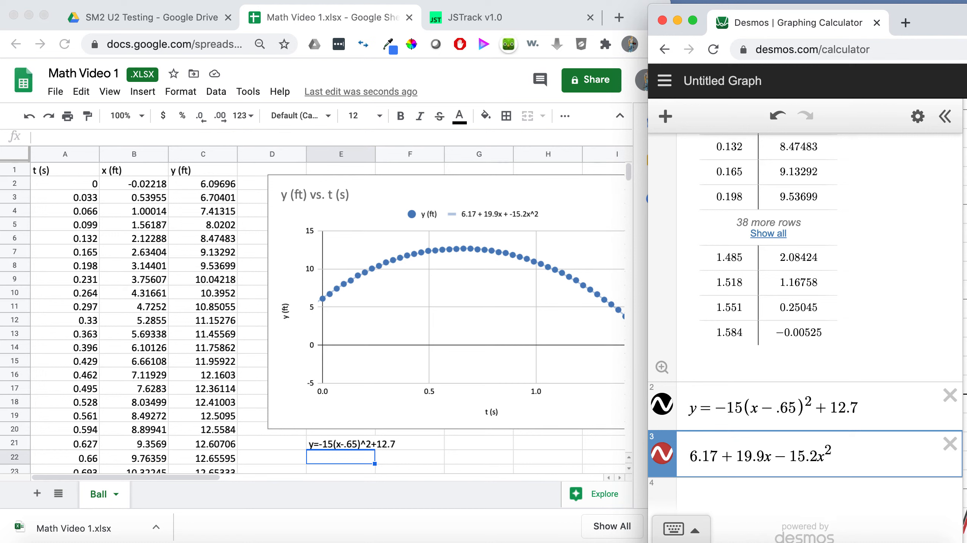
Reposition the Desmos window so the graph is in view, and hide the plotted data points.
drag(944, 26, 370, 2)
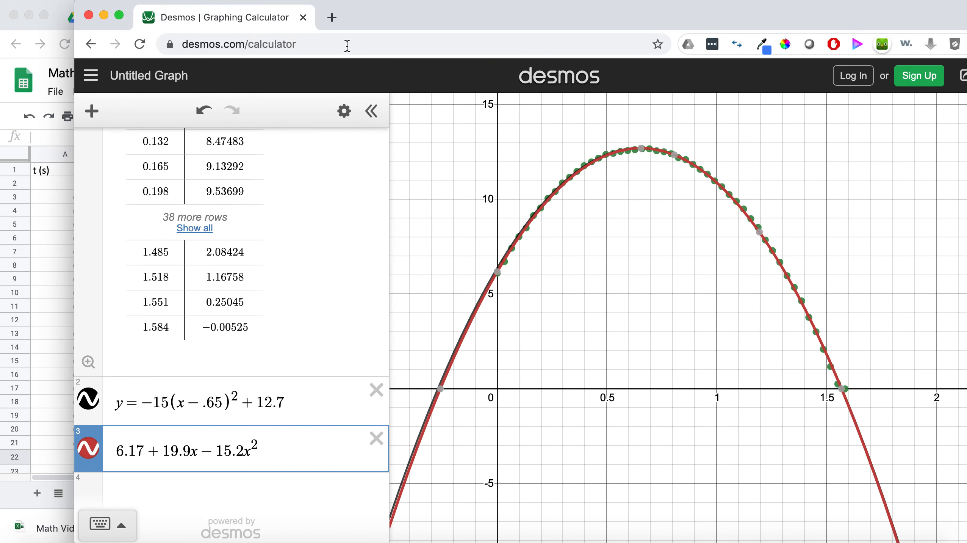
scroll(130, 309, up, 5)
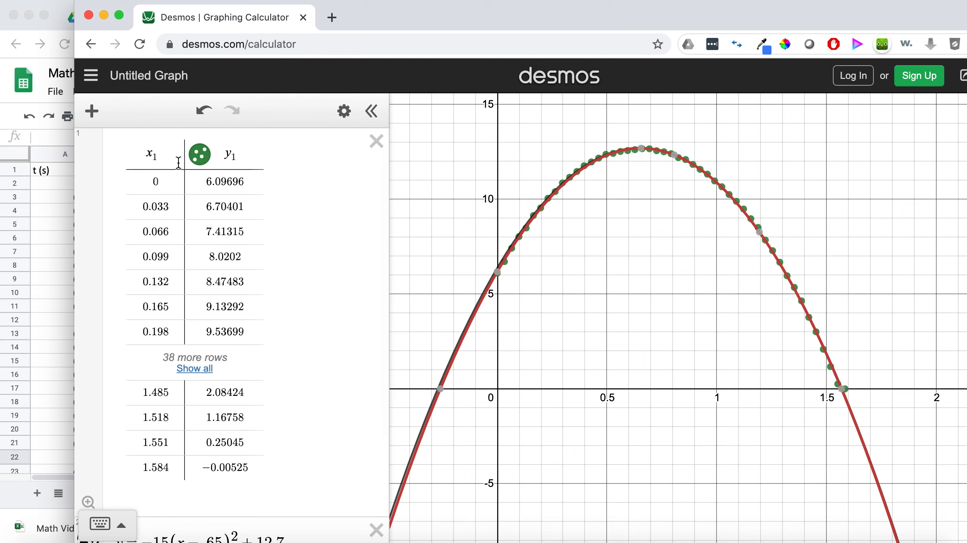
click(201, 159)
scroll(342, 312, down, 5)
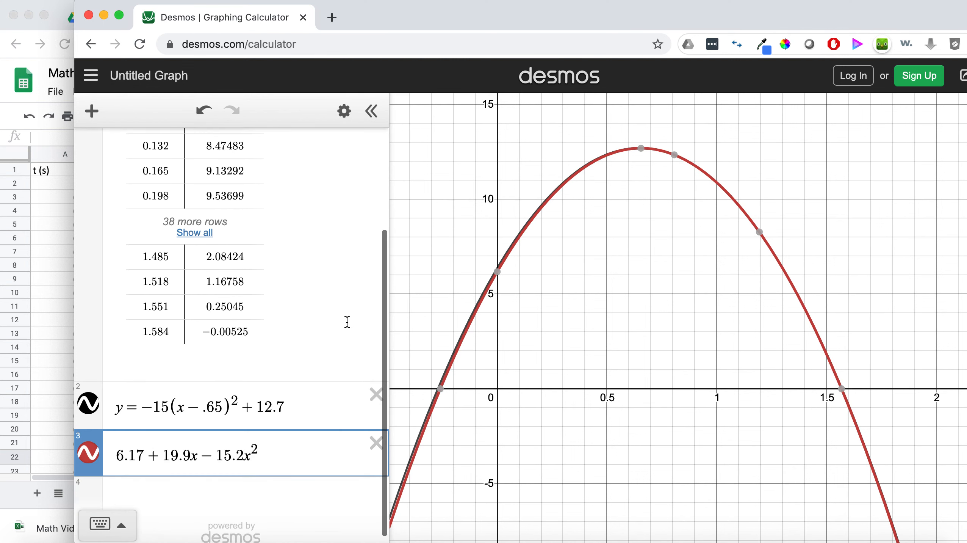
Toggle the visibility of the hand-fitted parabola repeatedly to compare it with the trendline curve.
click(89, 403)
click(89, 402)
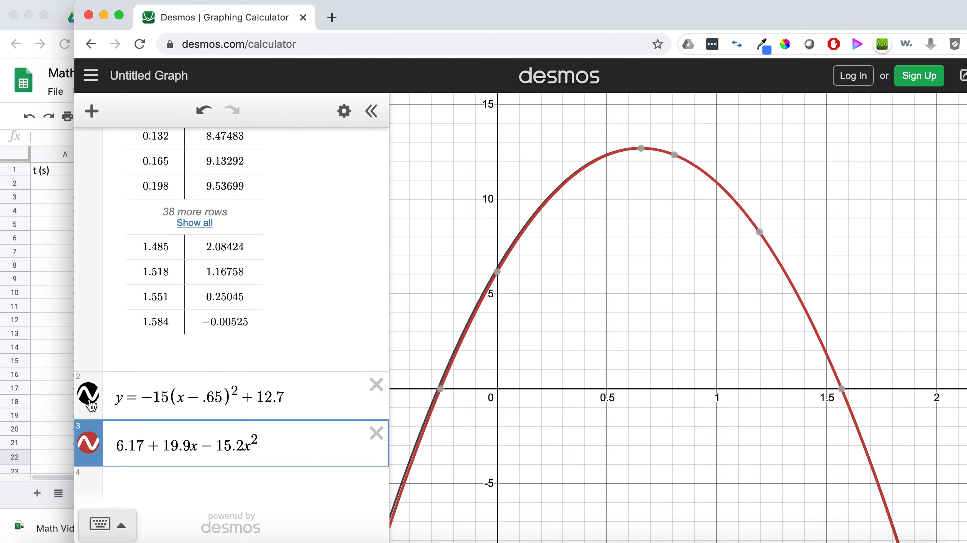
click(90, 401)
click(90, 402)
click(90, 403)
click(90, 402)
click(90, 402)
click(90, 403)
click(90, 402)
click(90, 402)
click(90, 403)
click(90, 402)
click(90, 402)
click(90, 402)
Show the table's data points on the graph again and place the Desmos window back beside the spreadsheet.
scroll(147, 341, up, 4)
click(199, 153)
drag(357, 15, 928, 15)
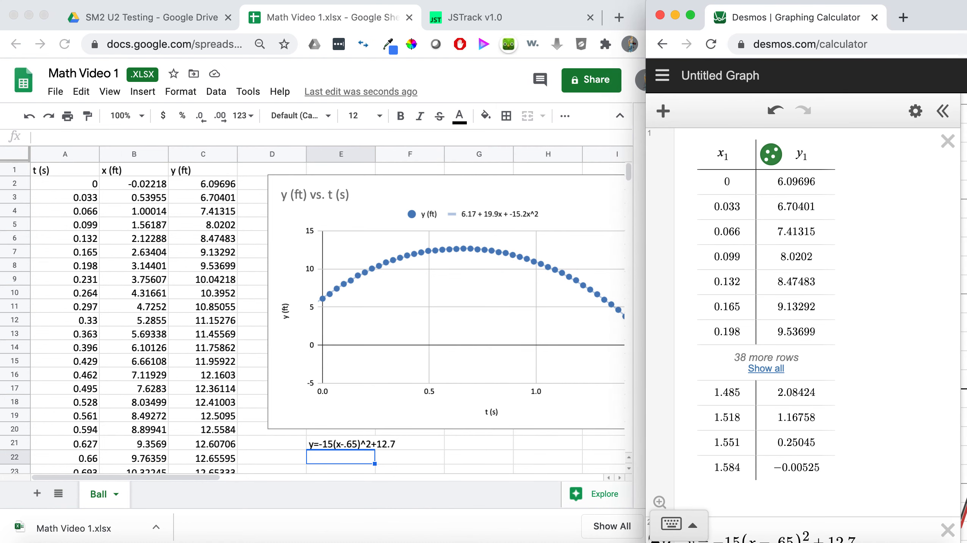